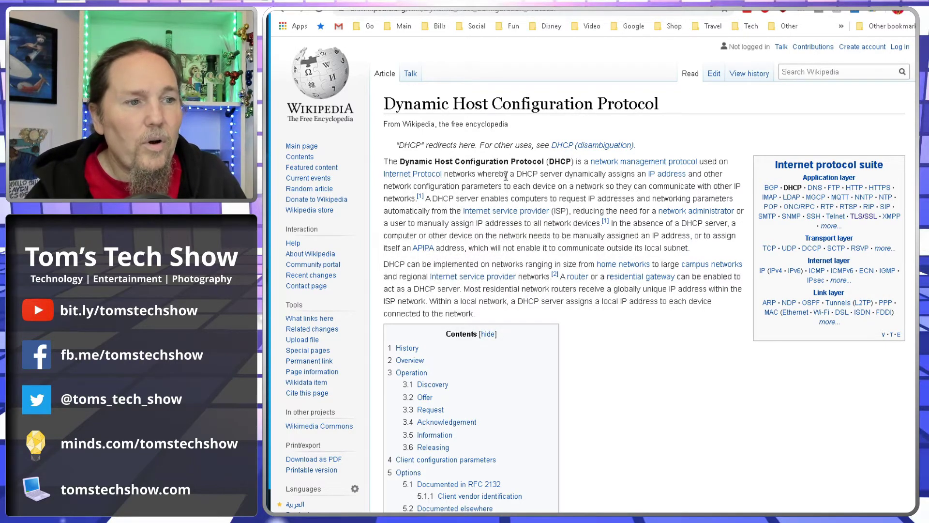
# - Highlight the phrase about a DHCP server in the Wikipedia DHCP article
pyautogui.moveTo(514, 174); pyautogui.dragTo(571, 176)
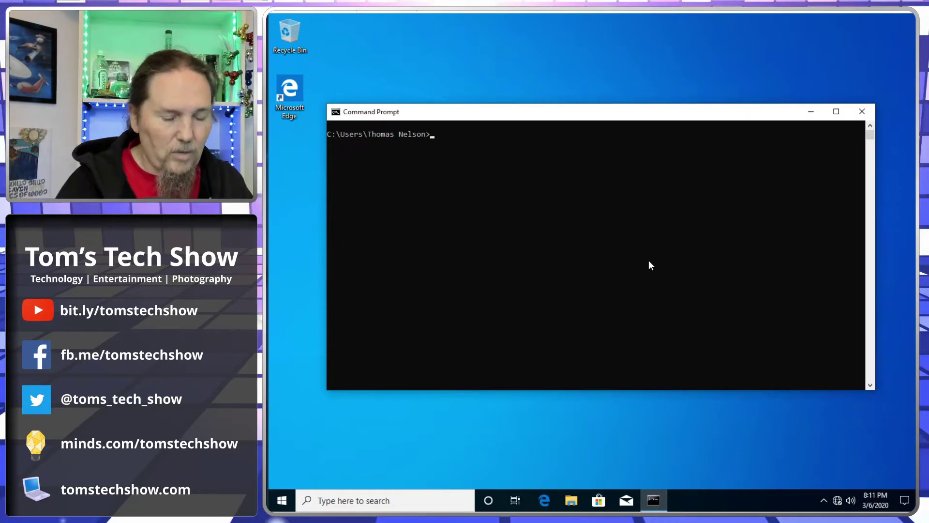
# - Run ipconfig on the client, showing only the self-assigned address 169.254.105.149
pyautogui.moveTo(591, 251); pyautogui.dragTo(590, 235)
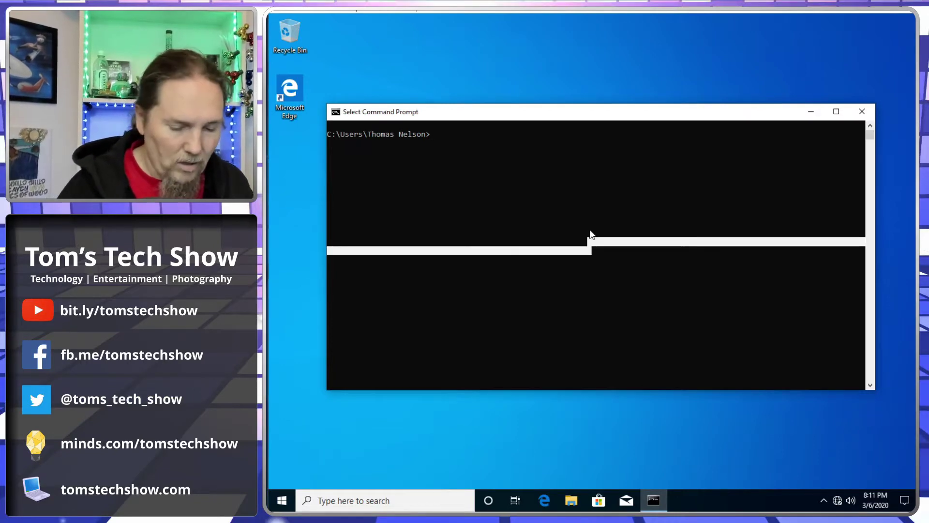
pyautogui.press('Return')
pyautogui.press('Return')
pyautogui.write('ipc')
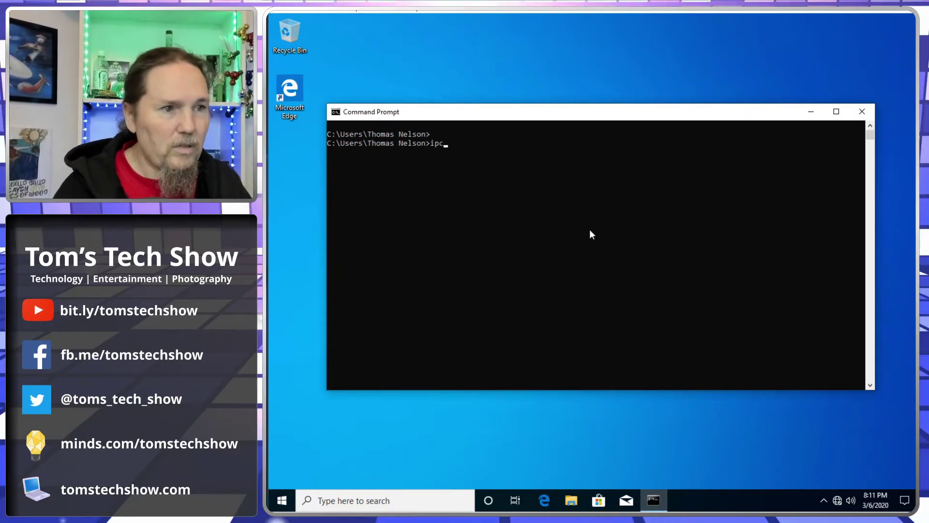
pyautogui.write('onfig')
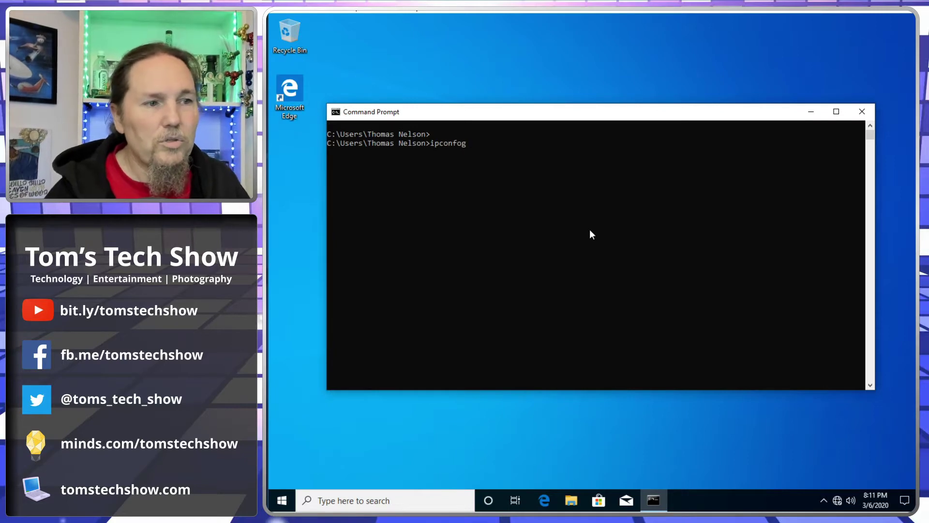
pyautogui.press('BackSpace')
pyautogui.press('BackSpace')
pyautogui.write('ig')
pyautogui.press('Return')
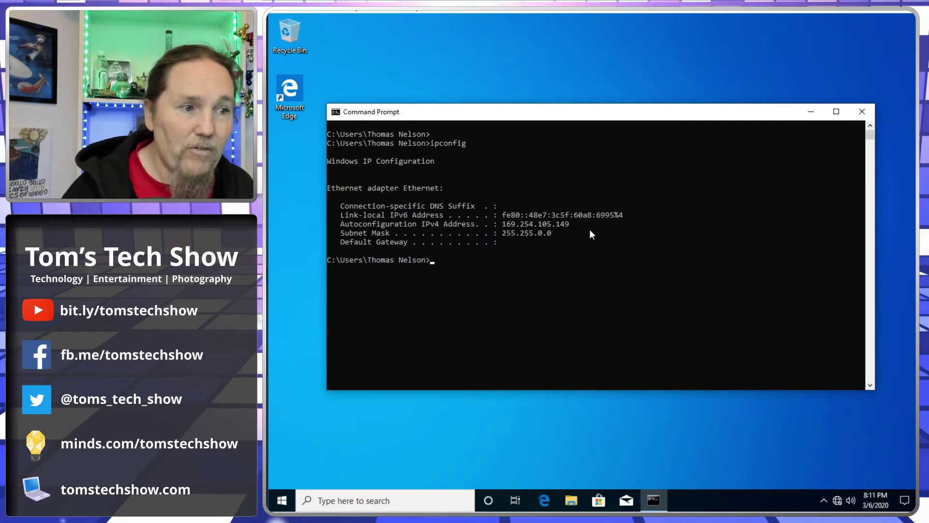
# - Attempt ipconfig /renew, cancel the stalled renewal with Ctrl+C, and switch to the server
pyautogui.write('ip')
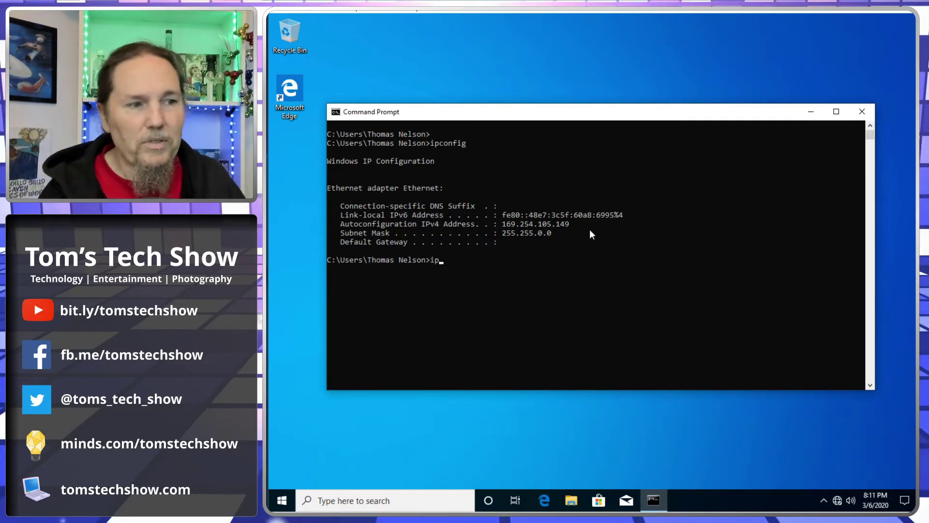
pyautogui.write('config')
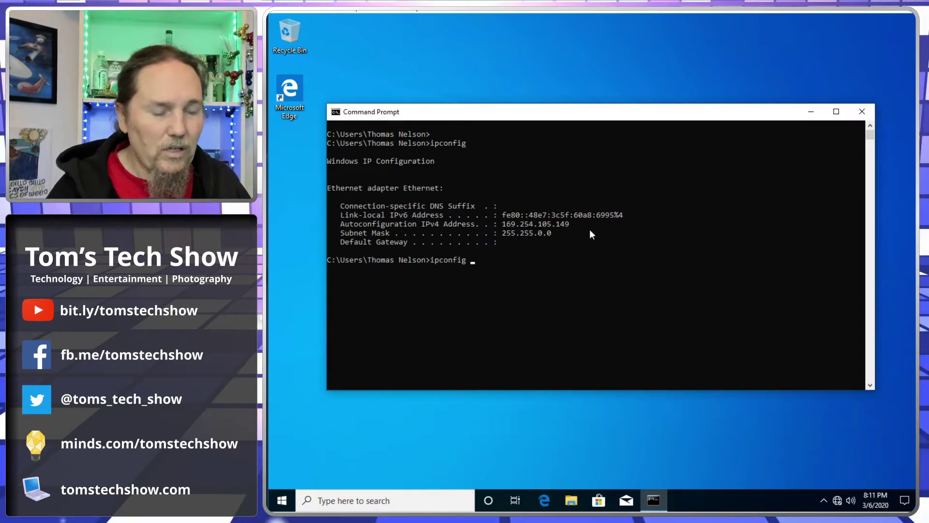
pyautogui.write(' /renew')
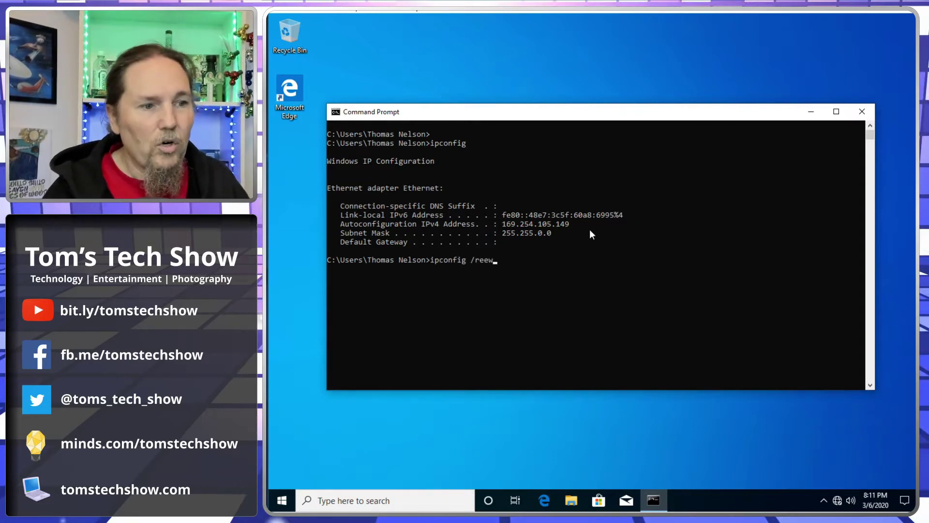
pyautogui.press('Return')
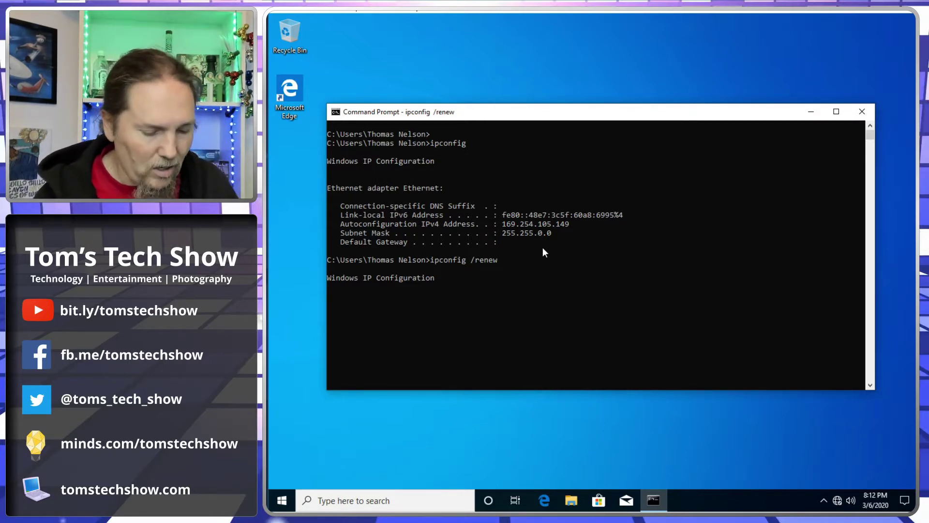
pyautogui.hotkey('ctrl', 'c')
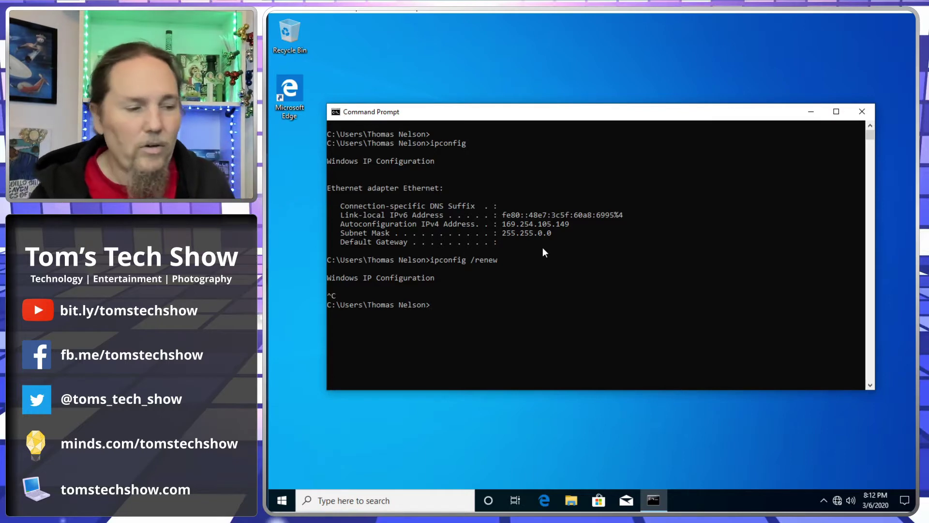
pyautogui.hotkey('alt', 'Tab')
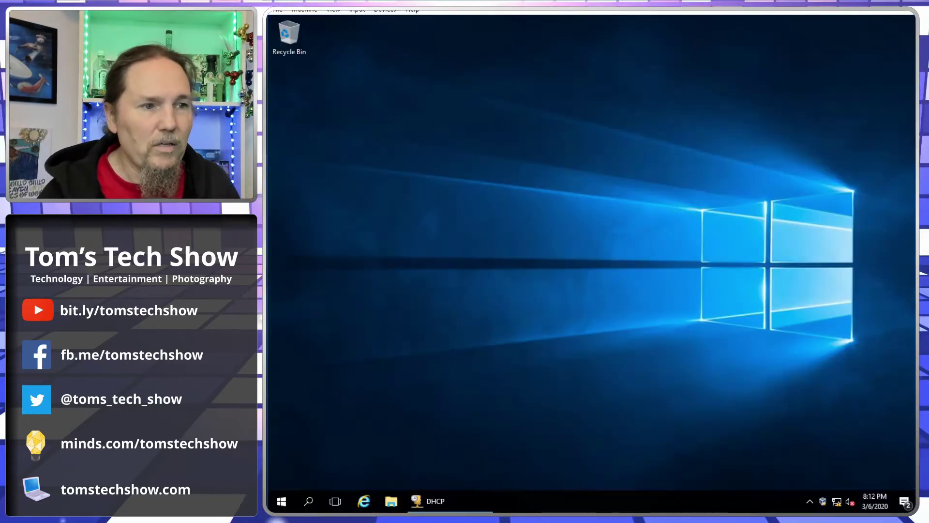
# - Authorize server ad-dns-1.tomstechshow.com in DHCP Manager and expand its IPv4 node
pyautogui.click(429, 493)
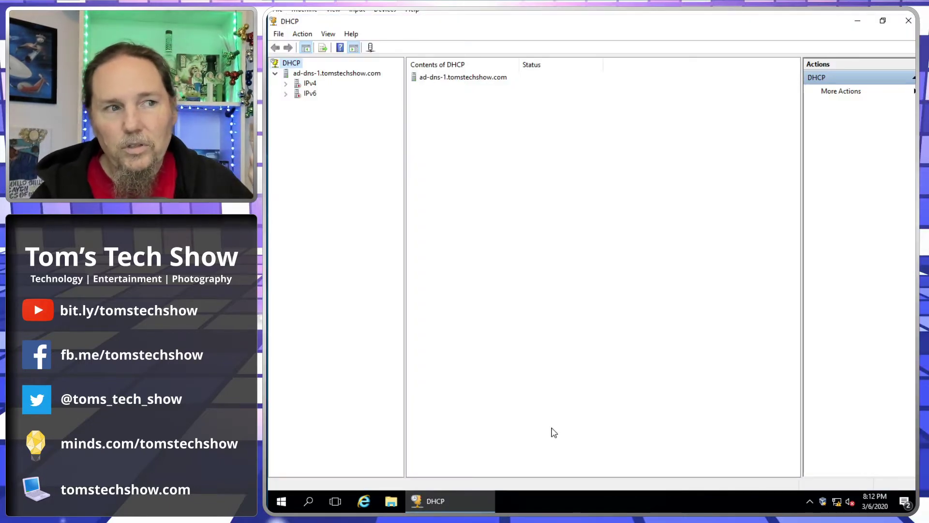
pyautogui.click(332, 76)
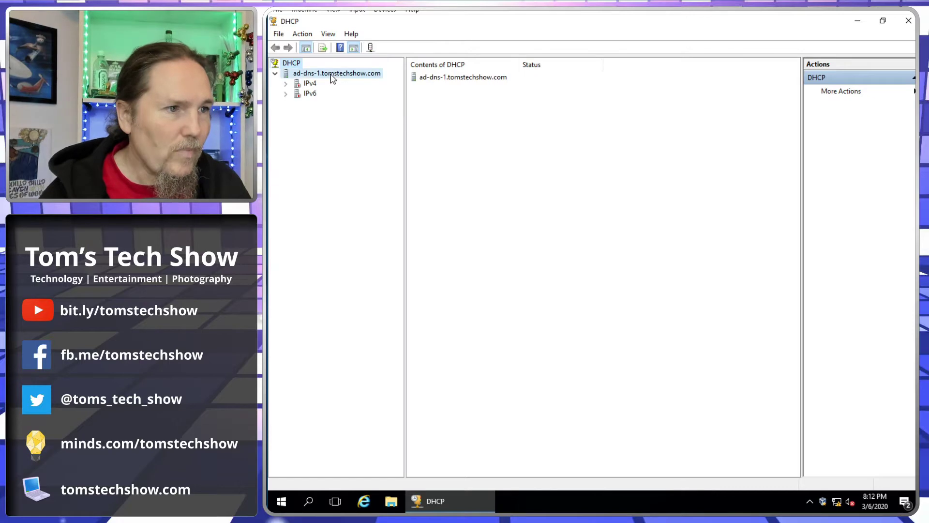
pyautogui.rightClick(332, 79)
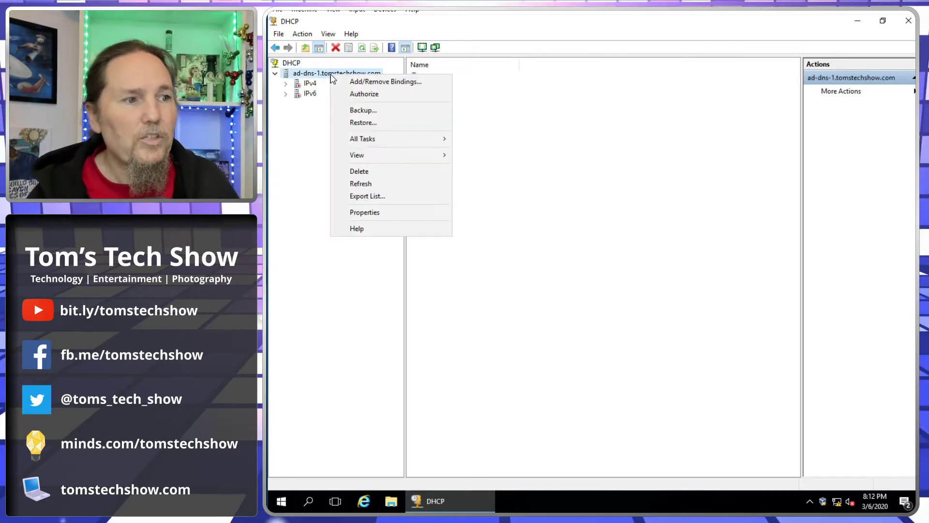
pyautogui.click(361, 98)
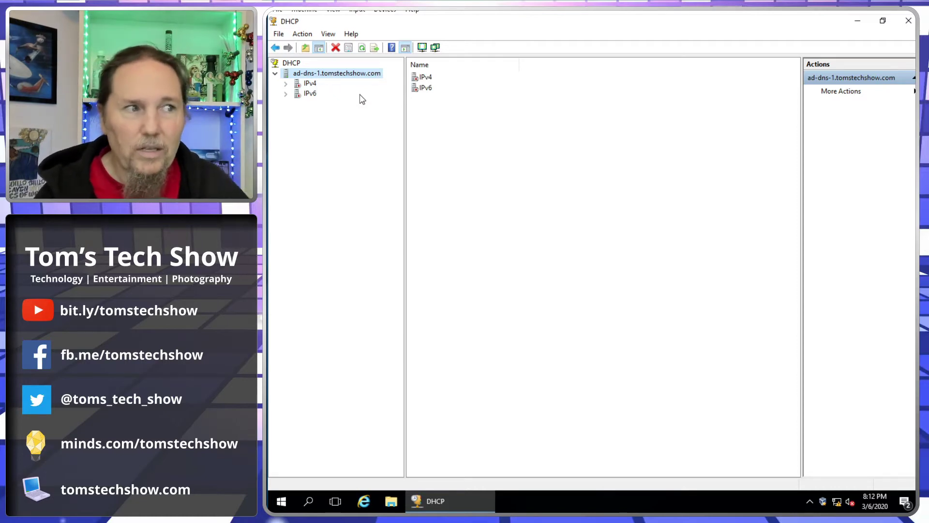
pyautogui.doubleClick(306, 84)
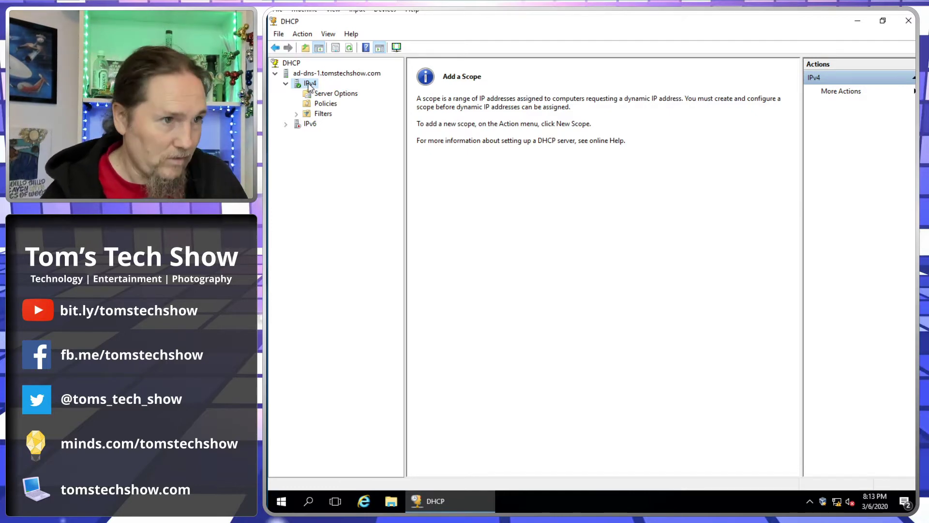
# - Start a new IPv4 scope named MainNetwork and advance to the IP Address Range page
pyautogui.rightClick(309, 86)
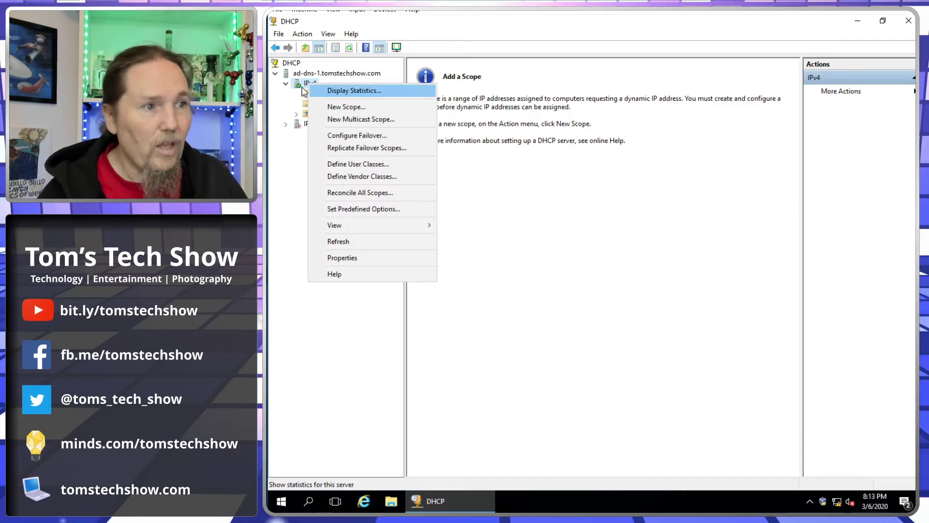
pyautogui.click(303, 87)
pyautogui.rightClick(303, 86)
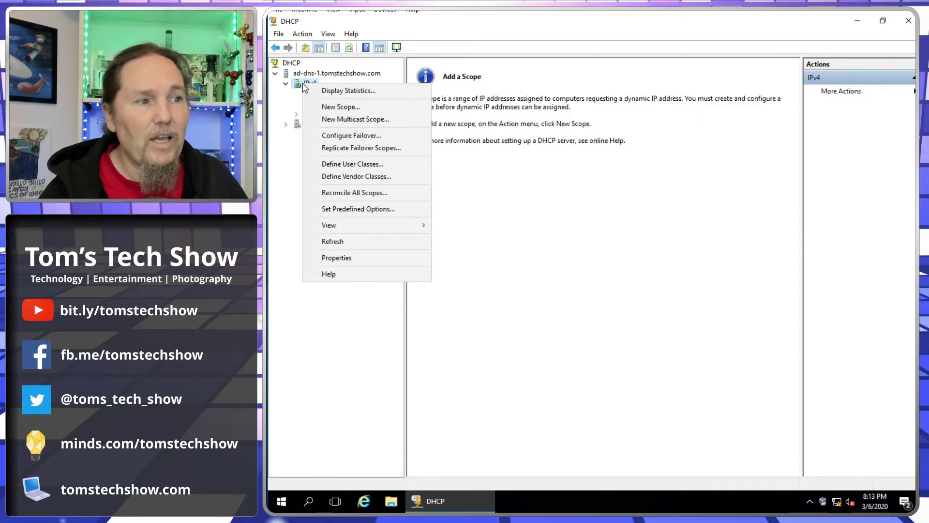
pyautogui.click(359, 107)
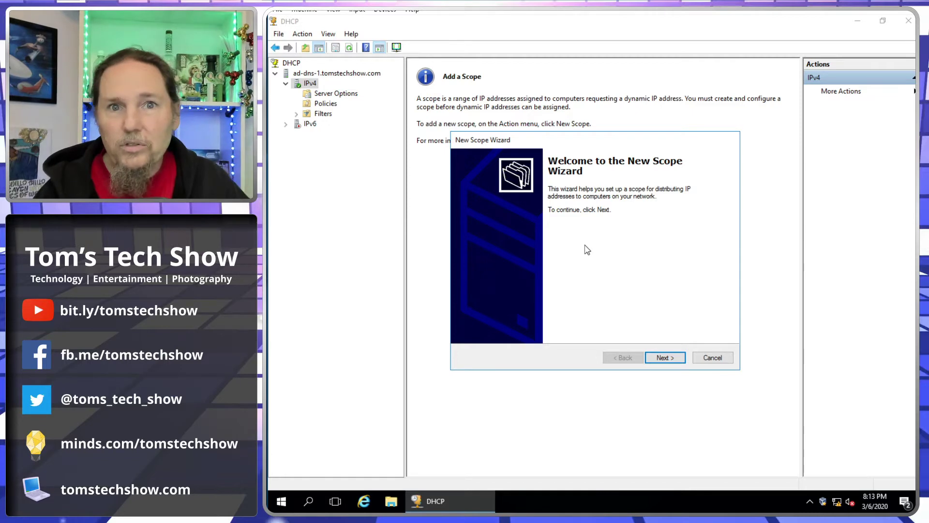
pyautogui.click(666, 361)
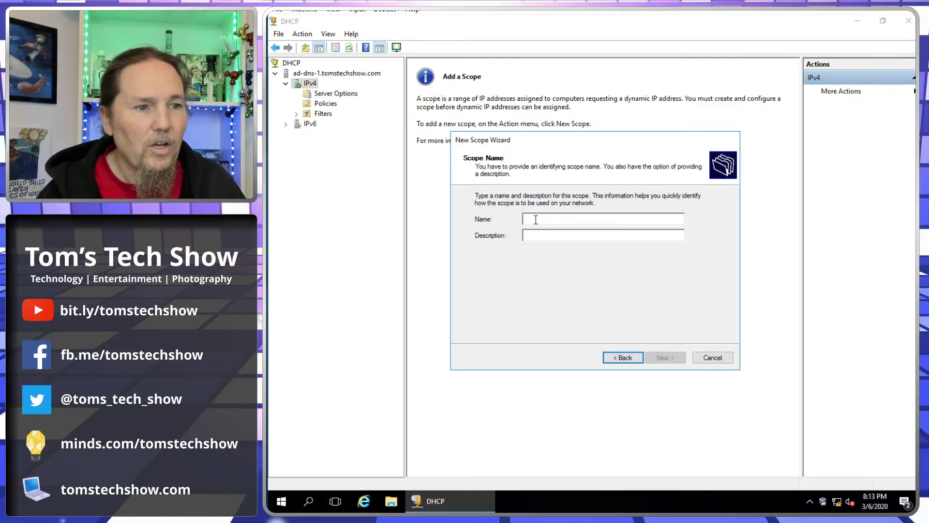
pyautogui.write('MainN')
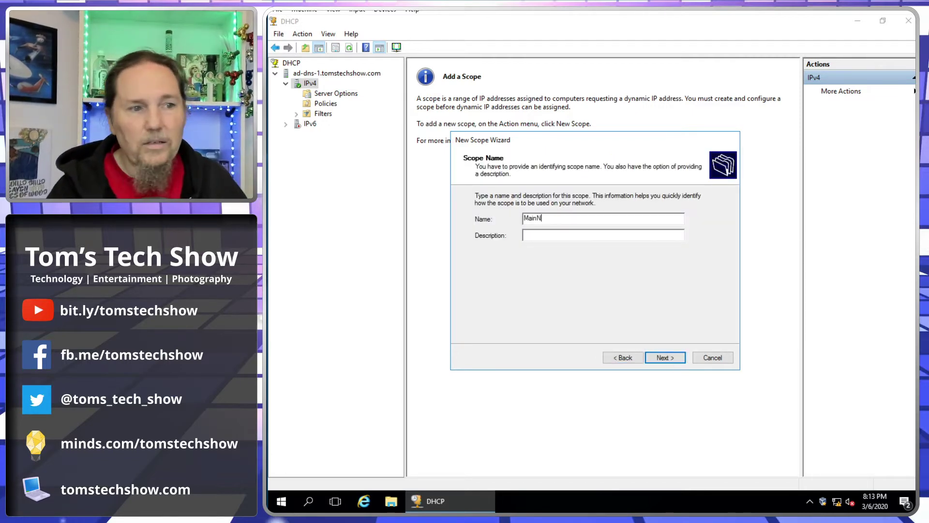
pyautogui.write('etwork')
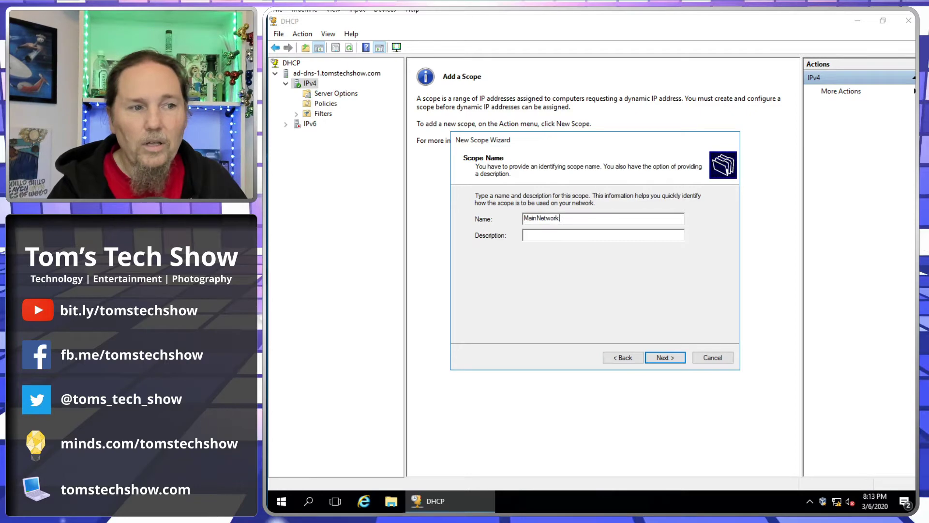
pyautogui.click(665, 359)
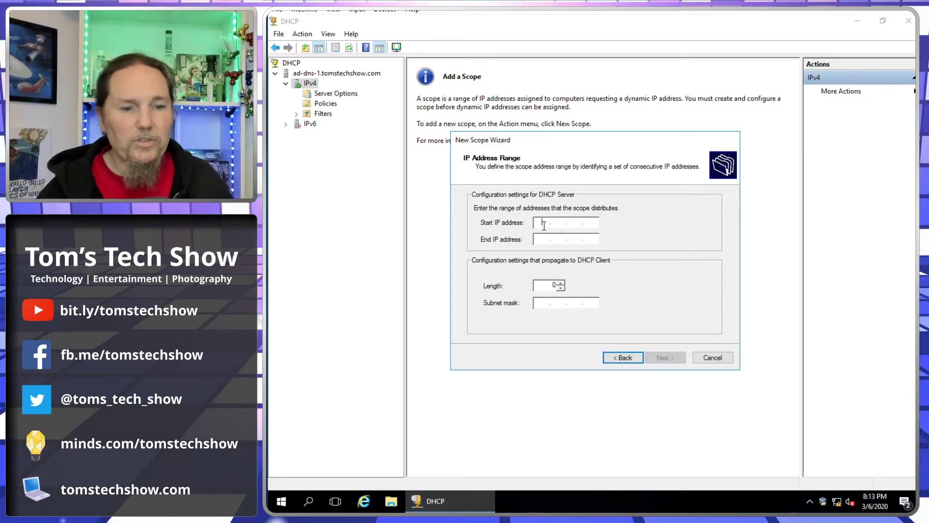
pyautogui.click(290, 501)
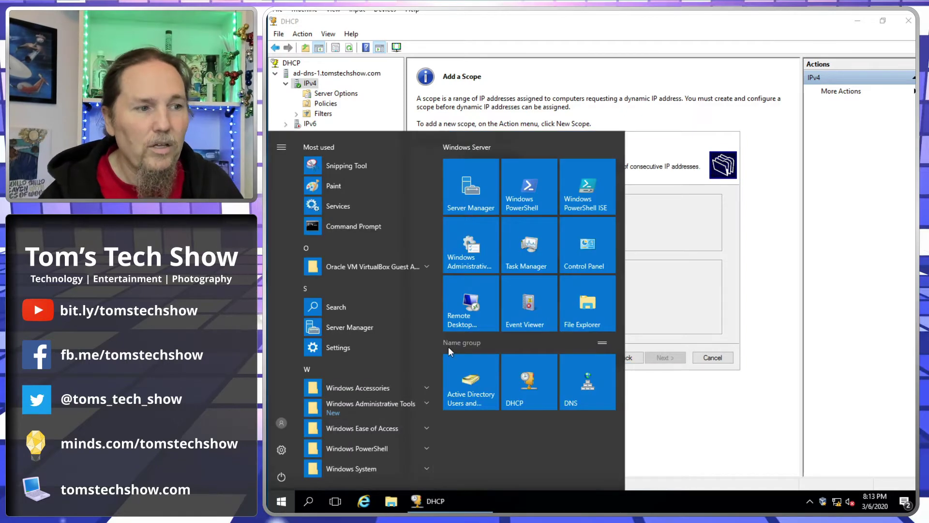
# - Open a Command Prompt on the server and run ipconfig
pyautogui.click(341, 227)
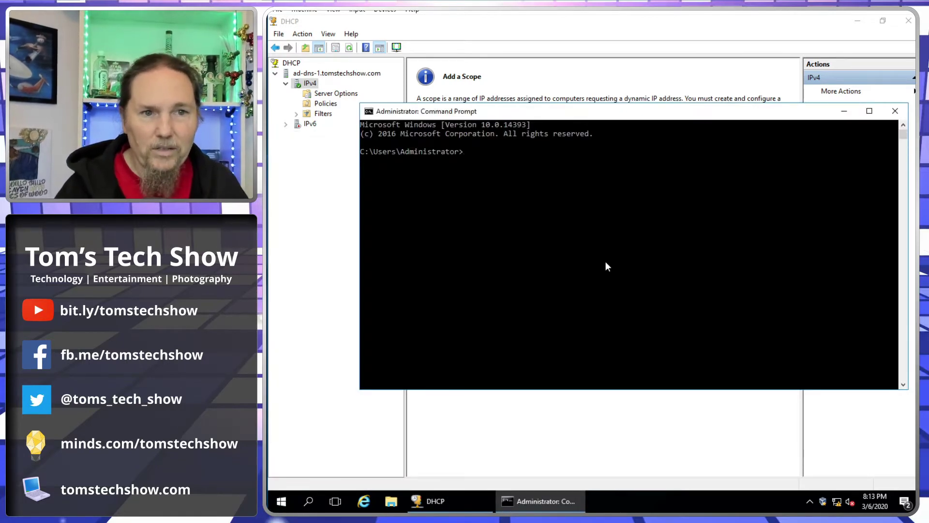
pyautogui.write('ipcon')
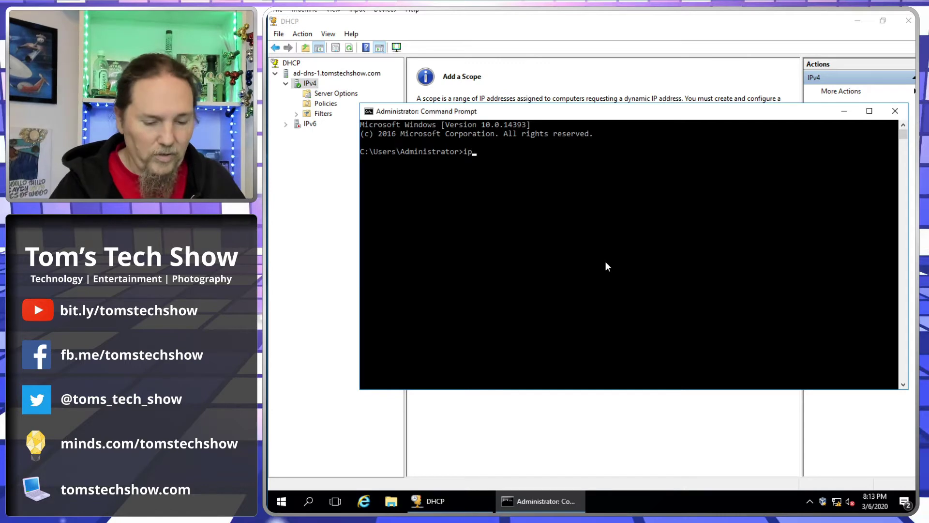
pyautogui.write('fig')
pyautogui.press('BackSpace')
pyautogui.press('BackSpace')
pyautogui.press('BackSpace')
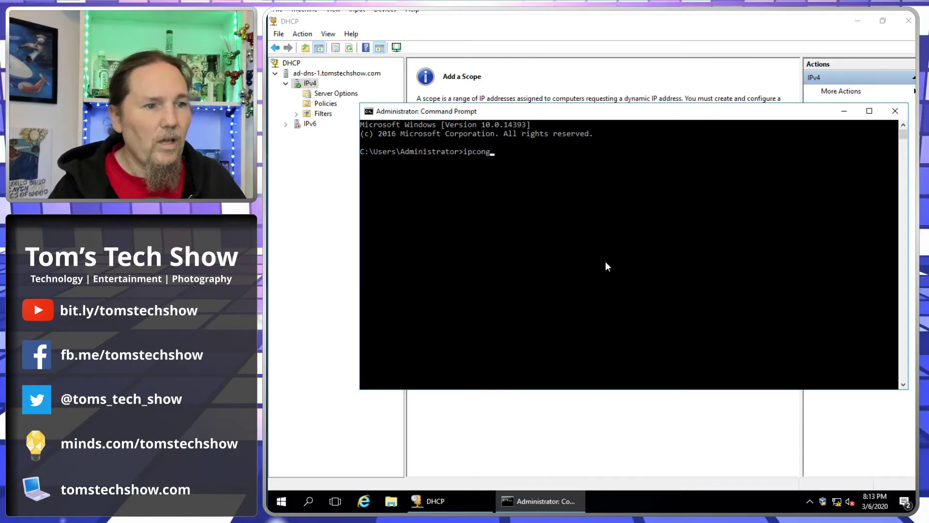
pyautogui.write('fig')
pyautogui.press('Return')
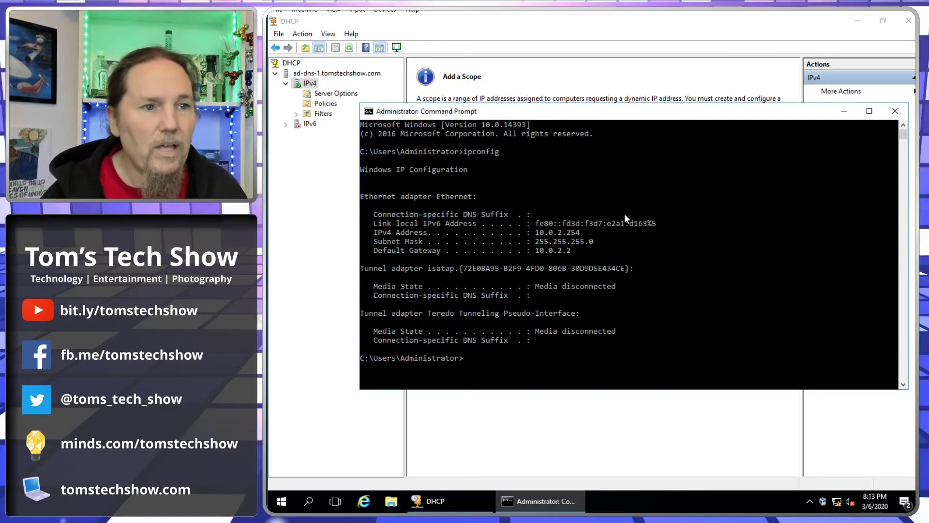
# - Highlight the 10.0.2 network and 254 host parts of 10.0.2.254, then minimize the console
pyautogui.moveTo(591, 117); pyautogui.dragTo(581, 129)
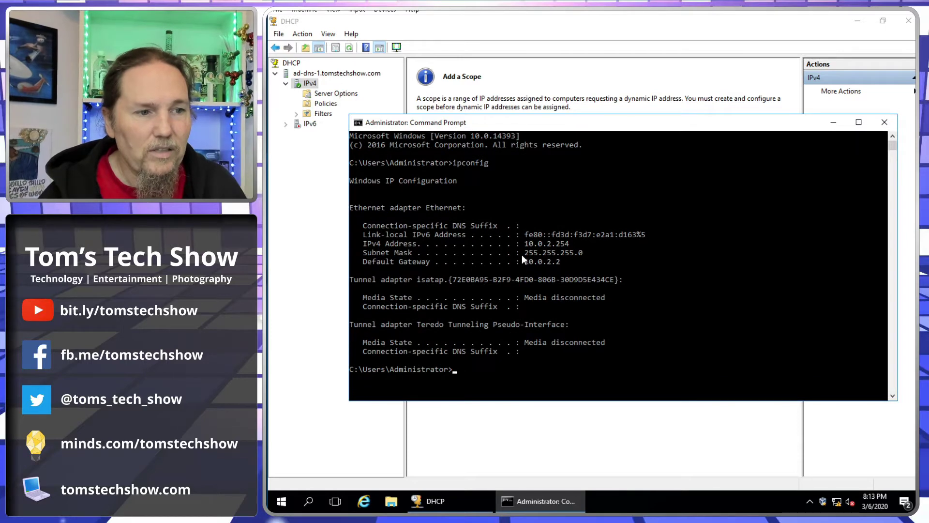
pyautogui.moveTo(526, 253); pyautogui.dragTo(536, 253)
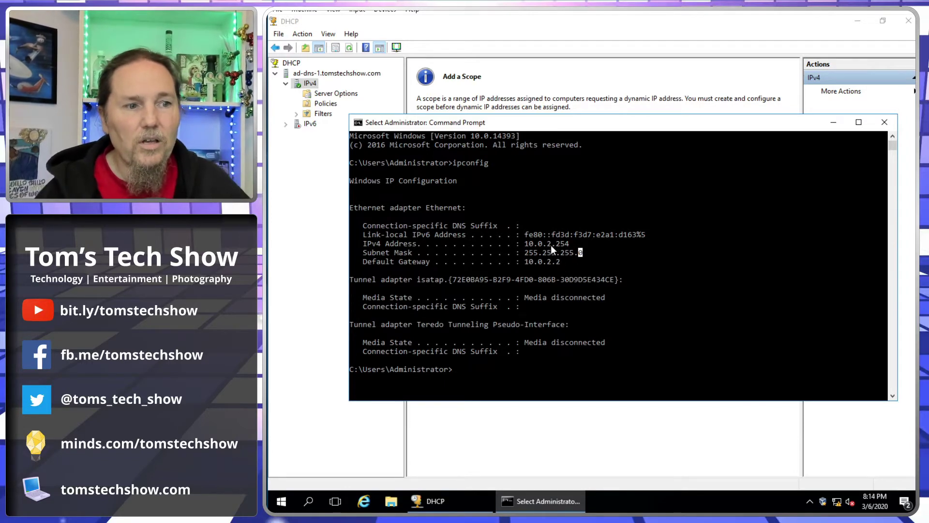
pyautogui.moveTo(553, 245)
pyautogui.mouseDown()
pyautogui.moveTo(514, 252)
pyautogui.moveTo(552, 246)
pyautogui.mouseUp()
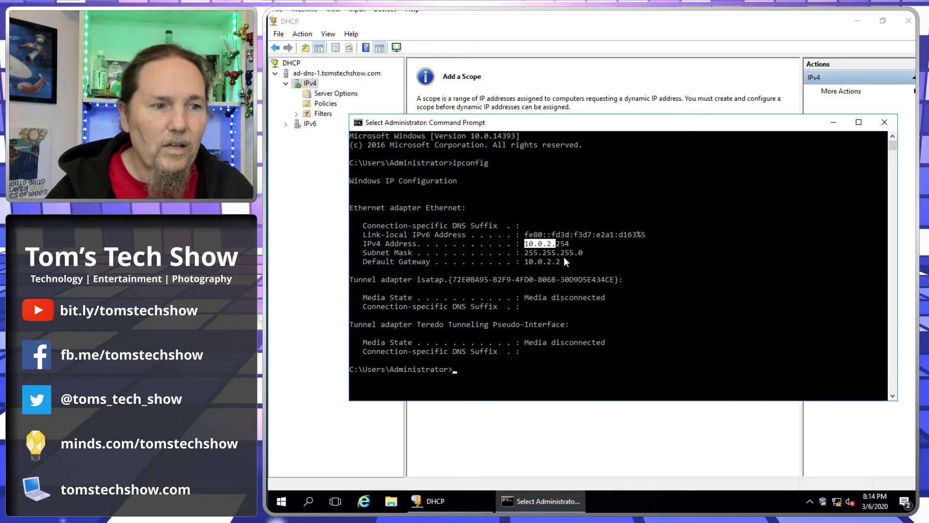
pyautogui.click(527, 243)
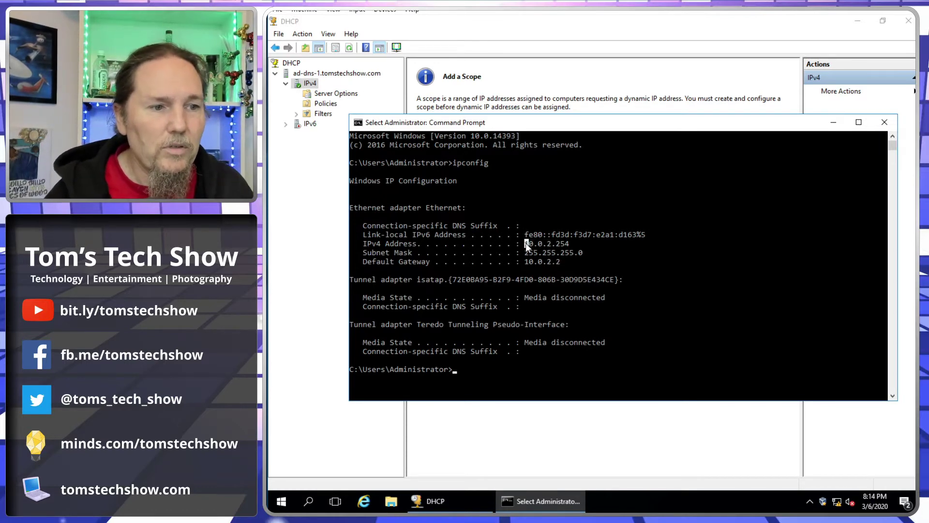
pyautogui.moveTo(525, 242); pyautogui.dragTo(550, 244)
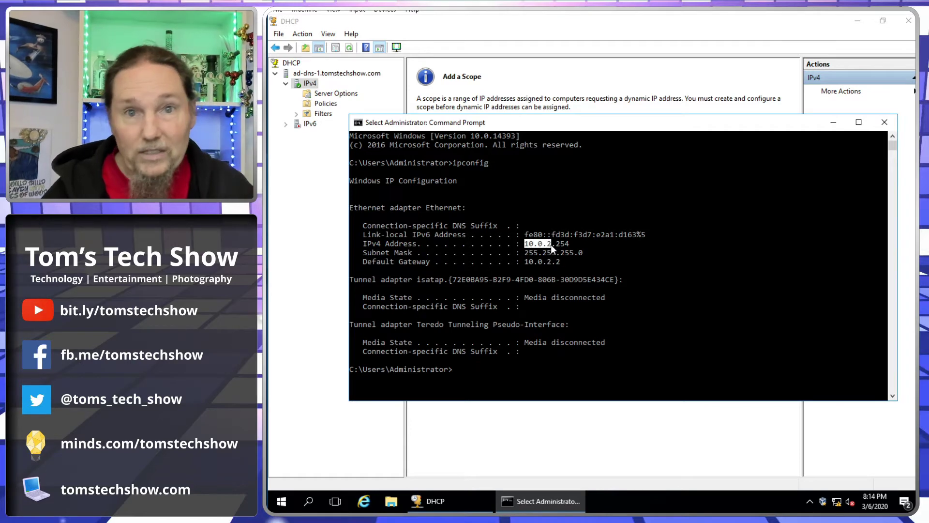
pyautogui.click(567, 242)
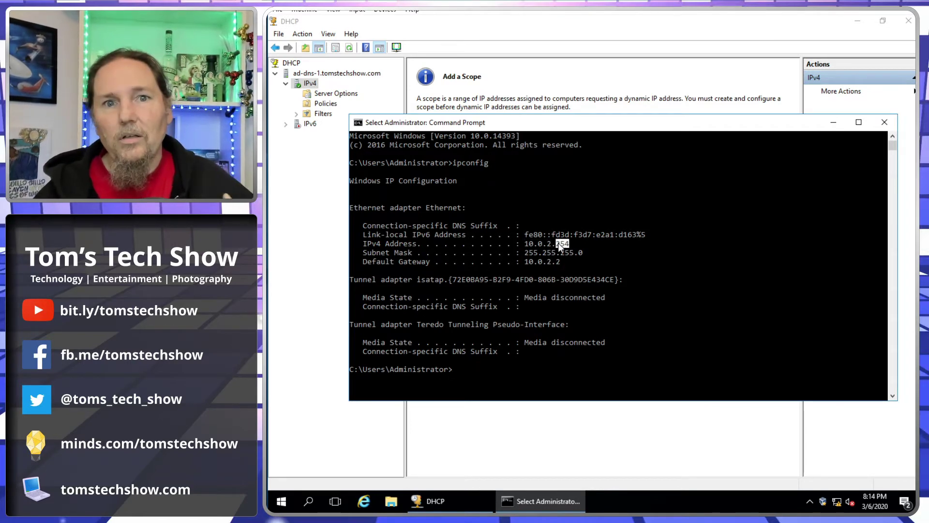
pyautogui.click(833, 123)
pyautogui.click(539, 222)
# - Enter start address 10.0.2.100, an ending address, and subnet mask 255.255.255.0
pyautogui.write('1')
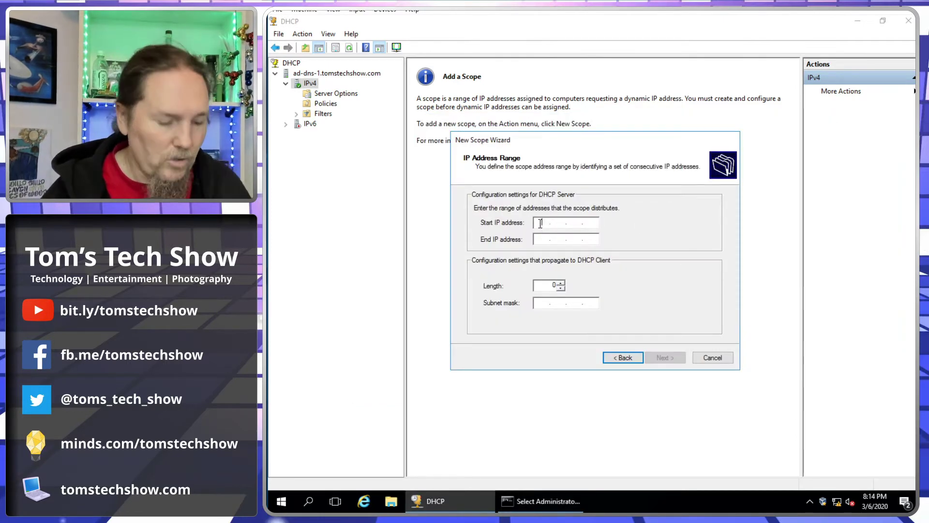
pyautogui.write('0 . 0 . ')
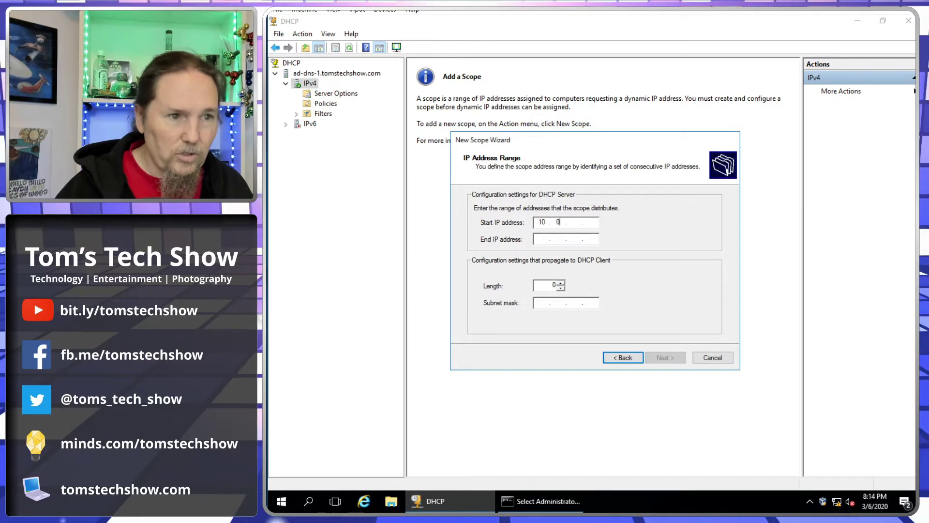
pyautogui.write('2 . 1')
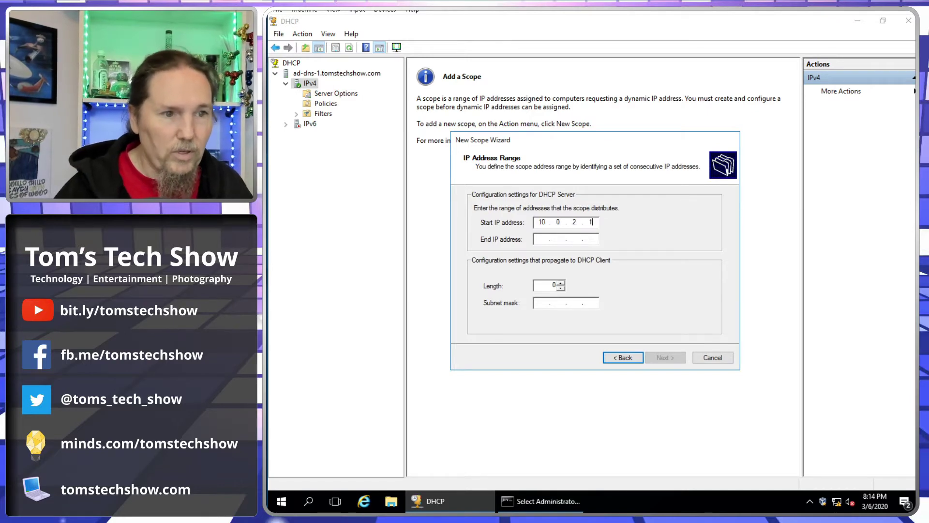
pyautogui.write('00')
pyautogui.press('Tab')
pyautogui.write('1')
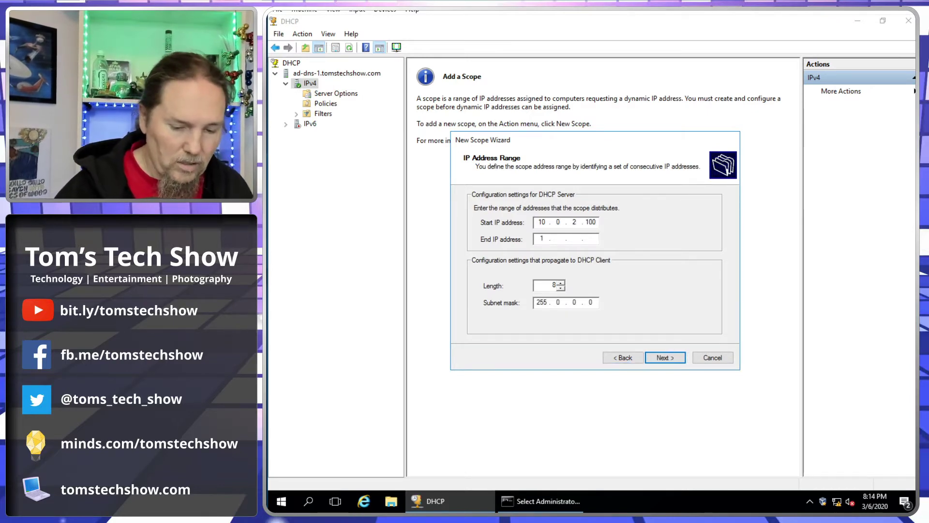
pyautogui.write('.0.2.16')
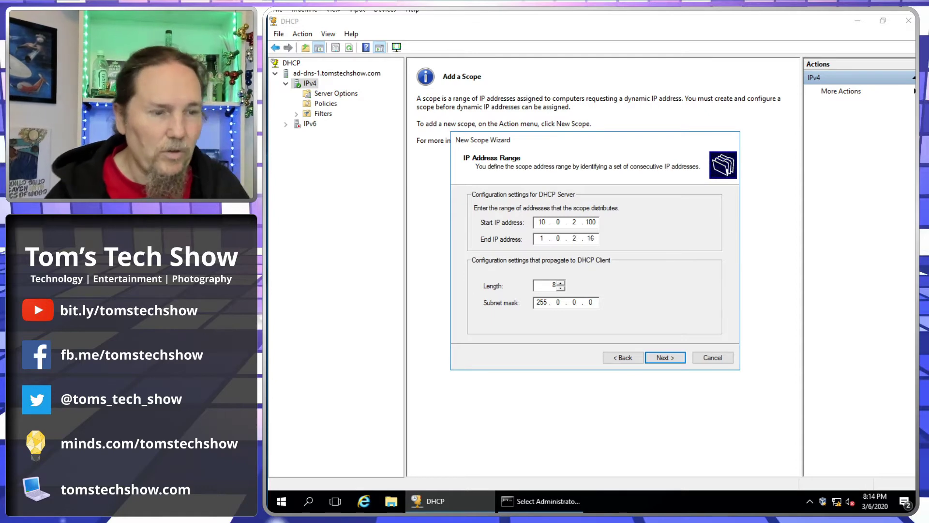
pyautogui.press('Tab')
pyautogui.press('Tab')
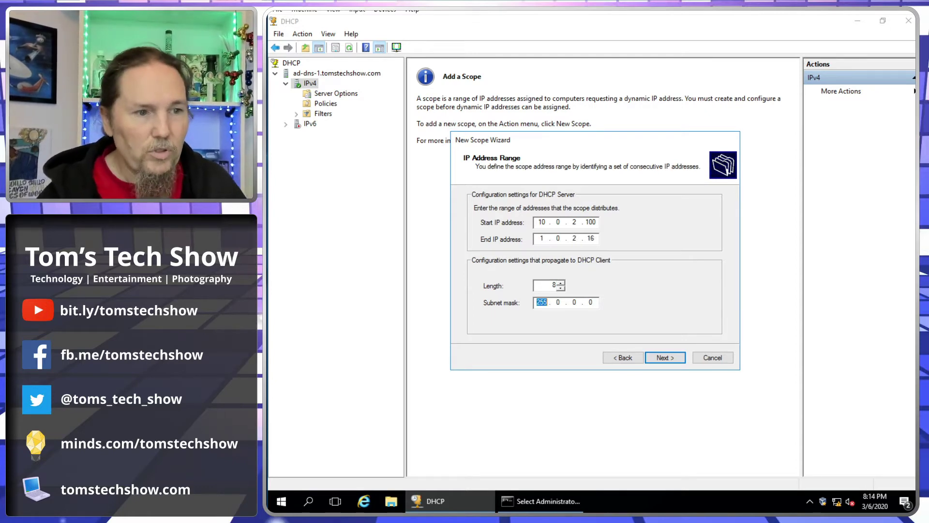
pyautogui.write('255255255')
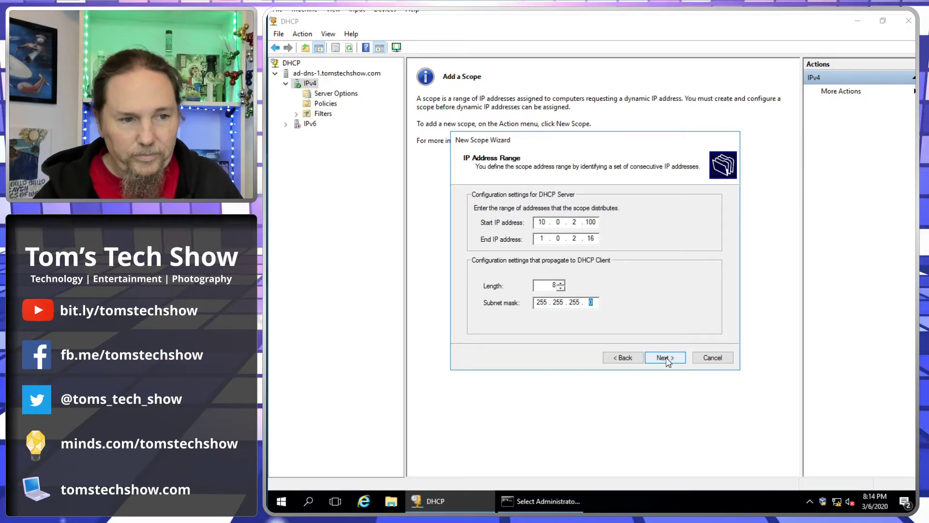
# - Dismiss the invalid-address warning and correct the ending address toward 10.0.2.116
pyautogui.click(546, 238)
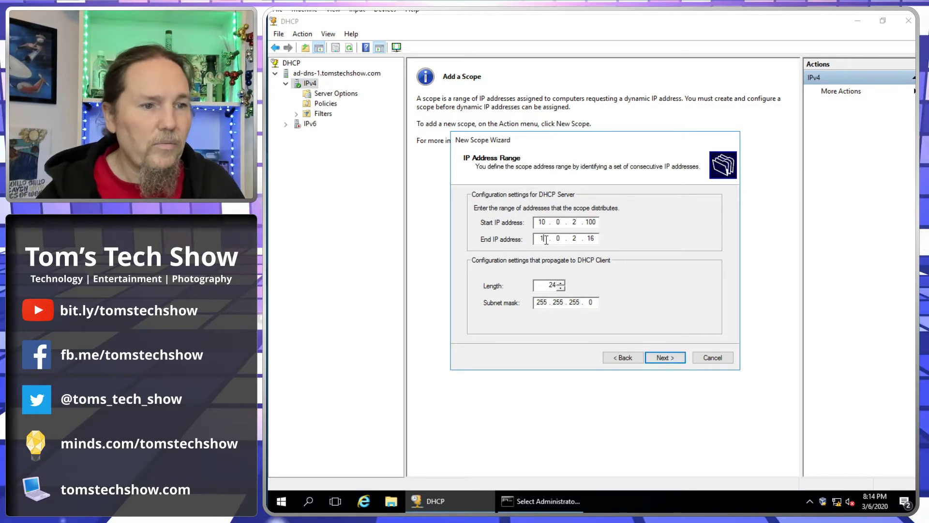
pyautogui.write('0')
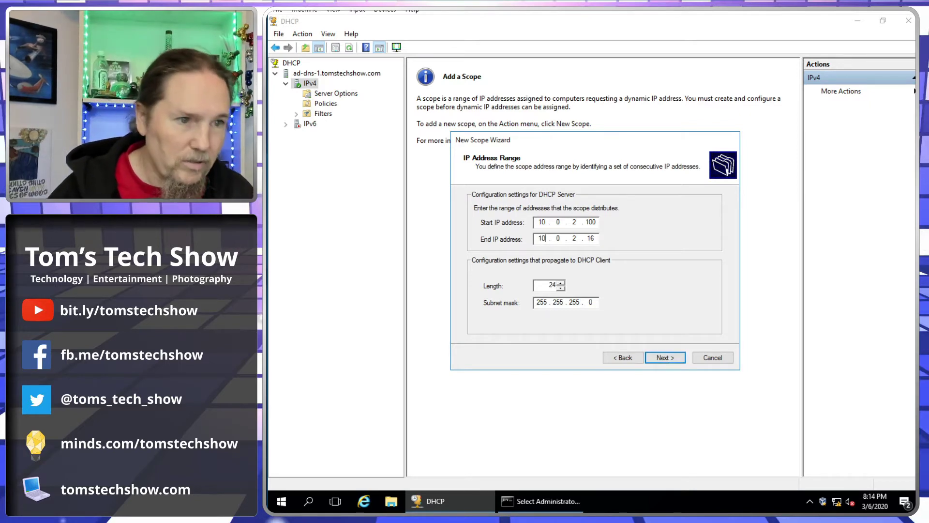
pyautogui.click(665, 357)
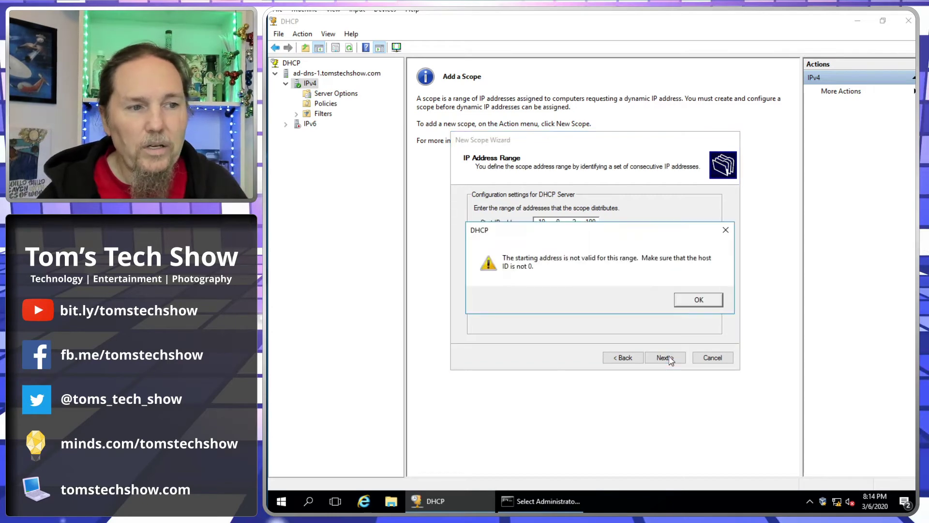
pyautogui.click(696, 303)
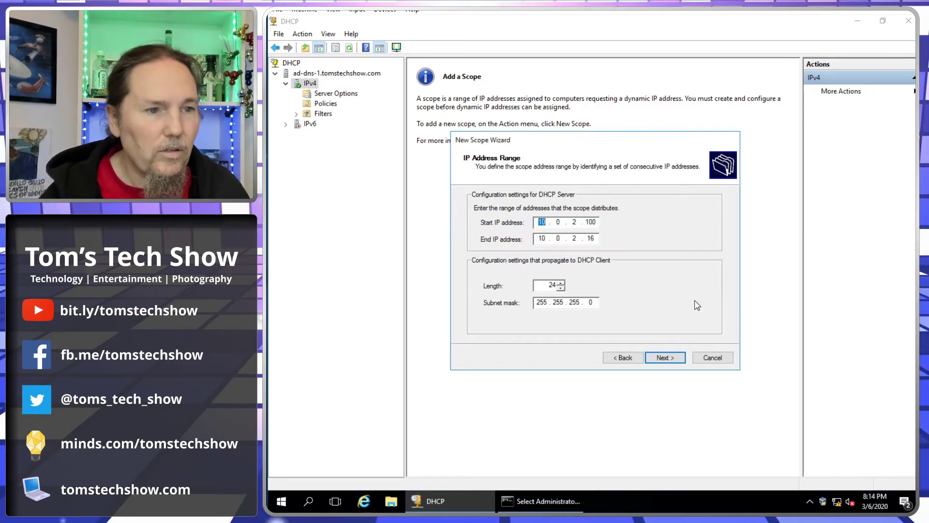
pyautogui.click(593, 238)
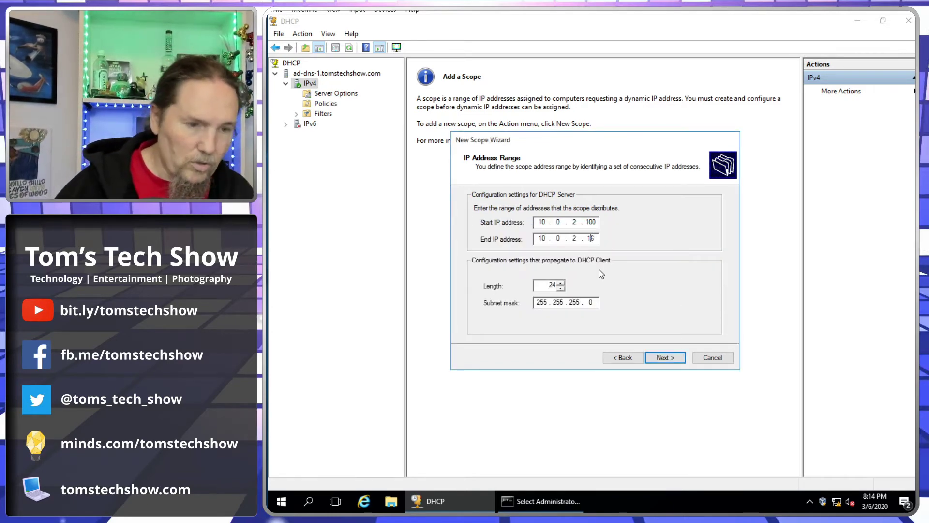
pyautogui.write('1')
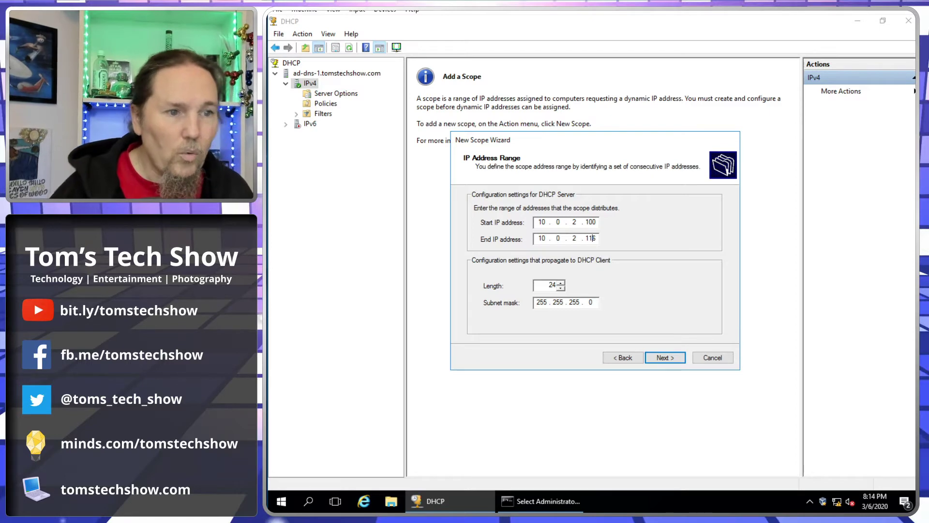
# - Accept the 10.0.2.100–10.0.2.116 range and skip exclusions to reach Lease Duration
pyautogui.click(665, 358)
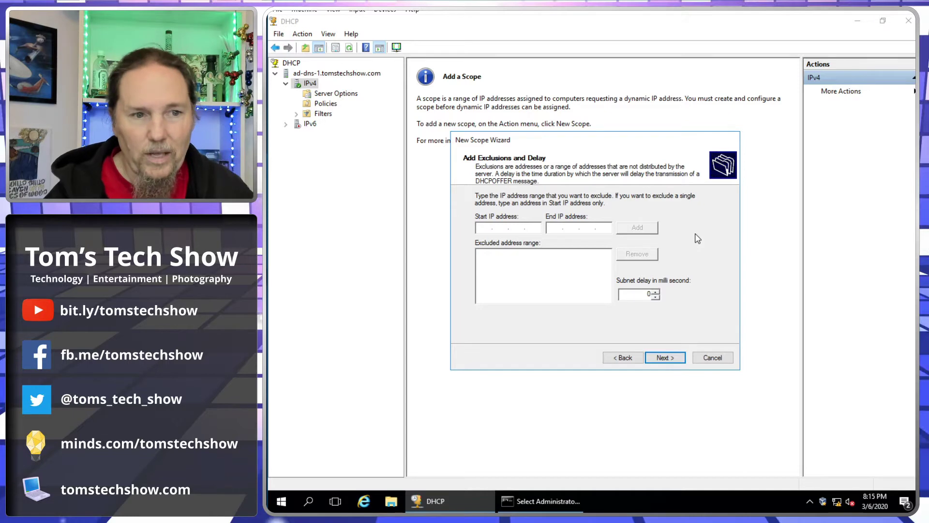
pyautogui.click(664, 358)
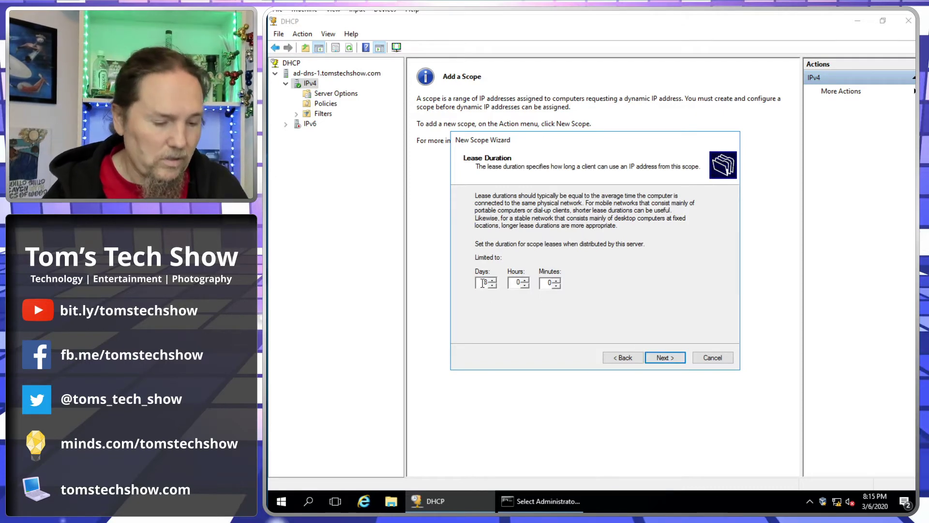
# - Set the lease duration to 1 day and continue to Configure DHCP Options
pyautogui.write('1')
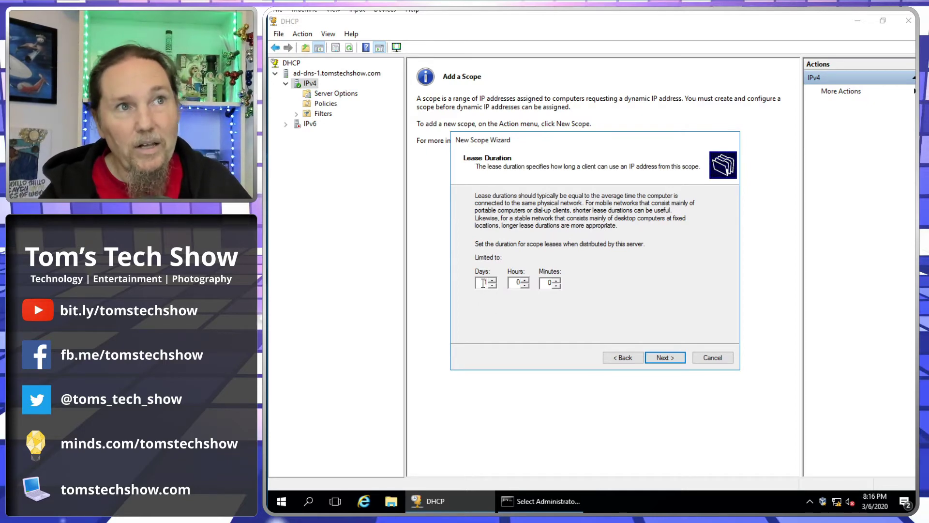
pyautogui.click(661, 359)
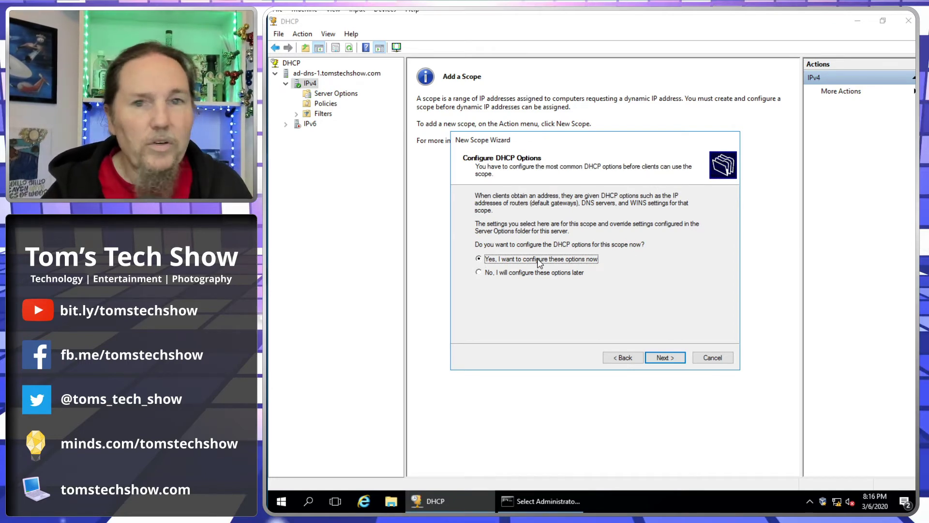
# - Enter router address 10.0.2.2, confirming it matches the server's default gateway in ipconfig
pyautogui.click(669, 358)
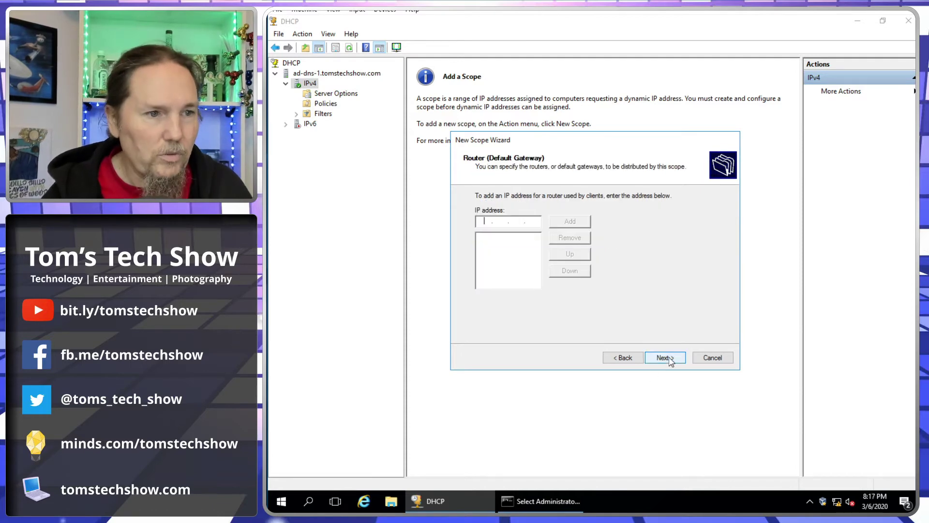
pyautogui.click(486, 222)
pyautogui.write('10 . 0 . 2 . ')
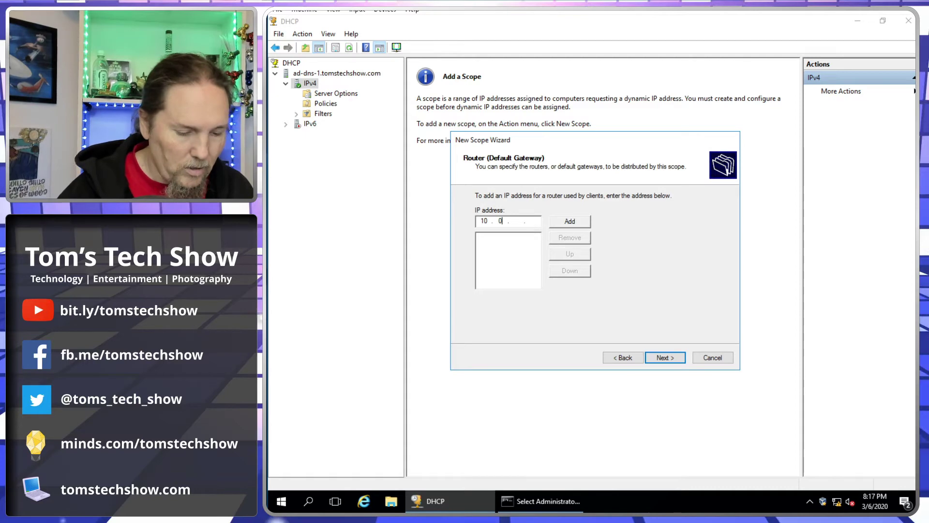
pyautogui.write('2')
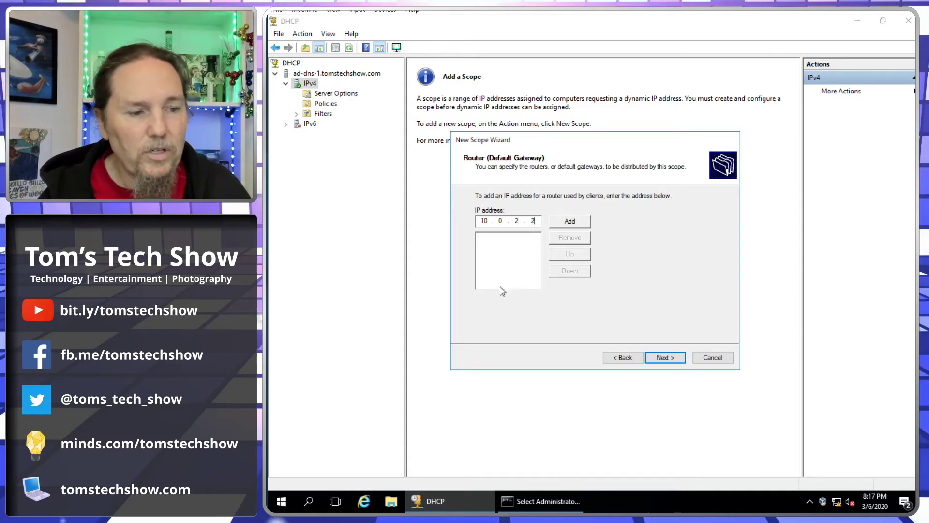
pyautogui.click(540, 501)
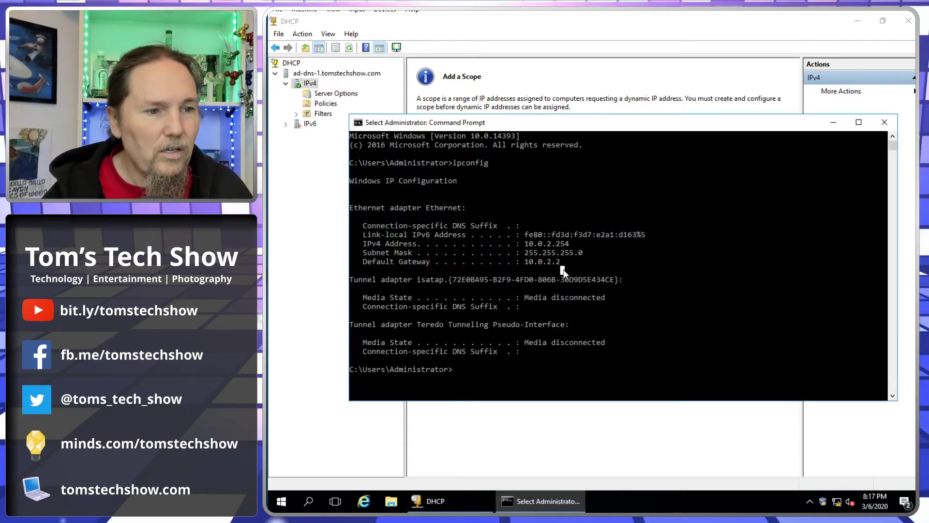
pyautogui.moveTo(524, 262); pyautogui.dragTo(561, 258)
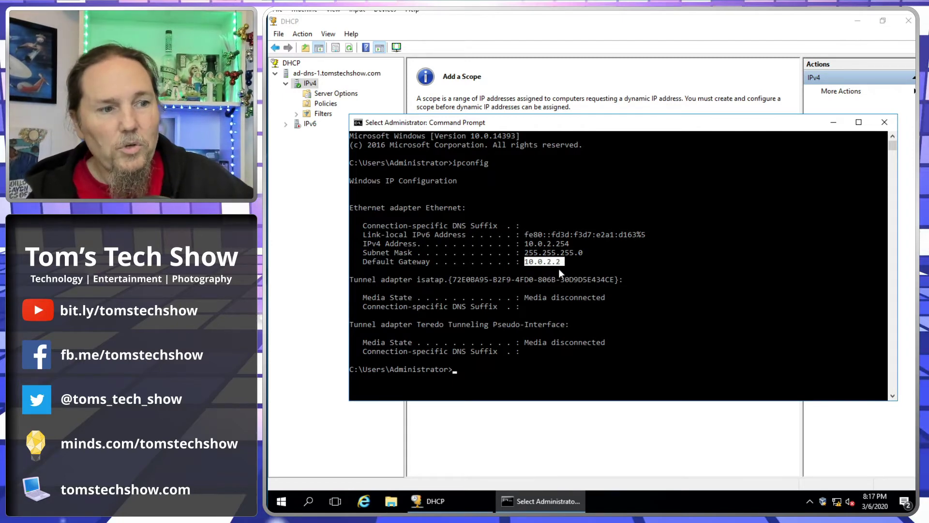
pyautogui.click(438, 496)
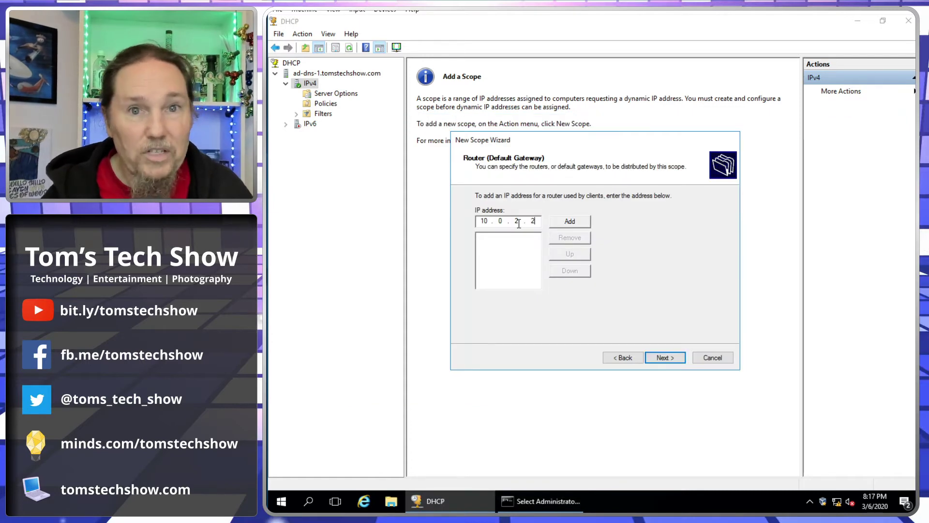
pyautogui.click(664, 357)
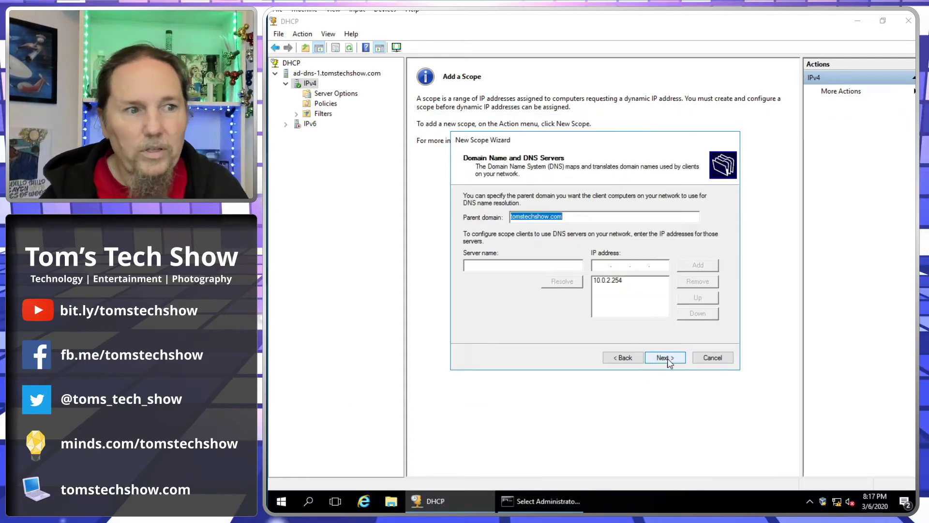
# - Keep parent domain tomstechshow.com and DNS server 10.0.2.254, then proceed to WINS Servers
pyautogui.click(575, 216)
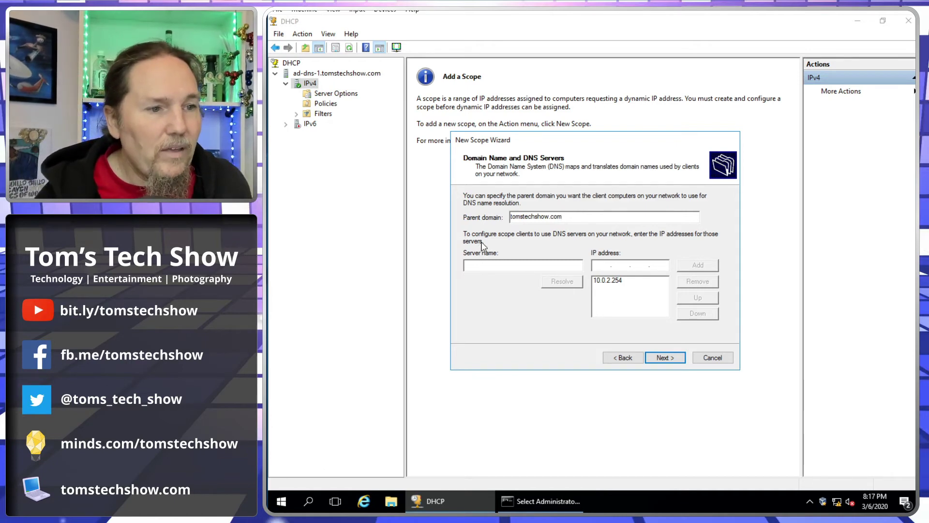
pyautogui.click(624, 280)
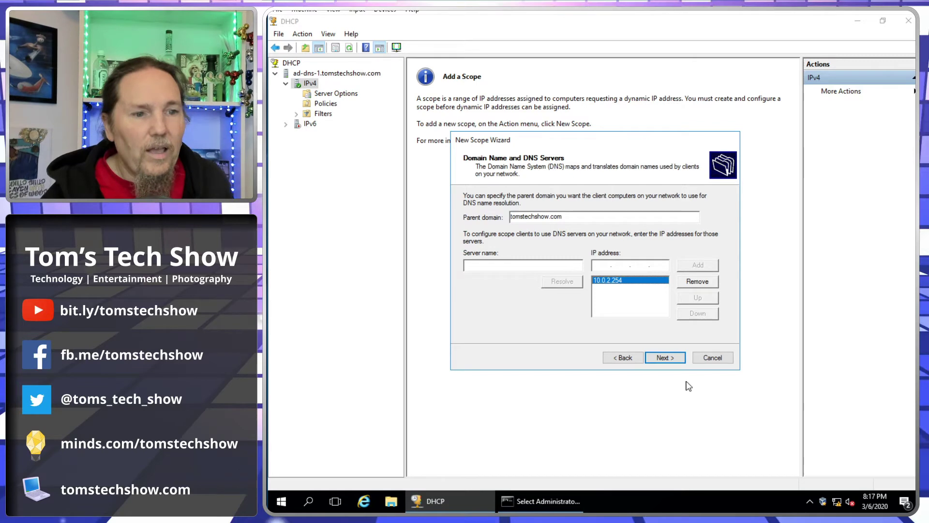
pyautogui.click(669, 361)
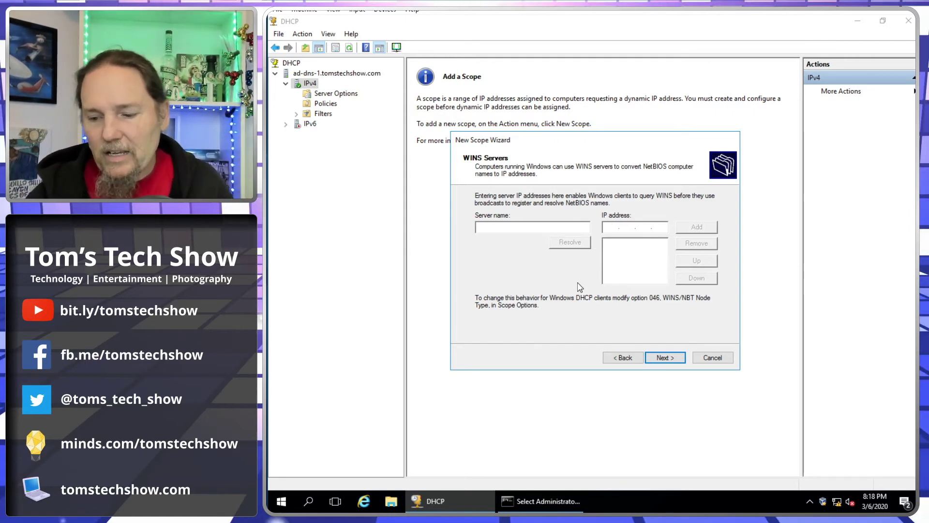
# - Skip WINS servers, activate the scope now, finish the wizard, and expand the new MainNetwork scope
pyautogui.click(665, 358)
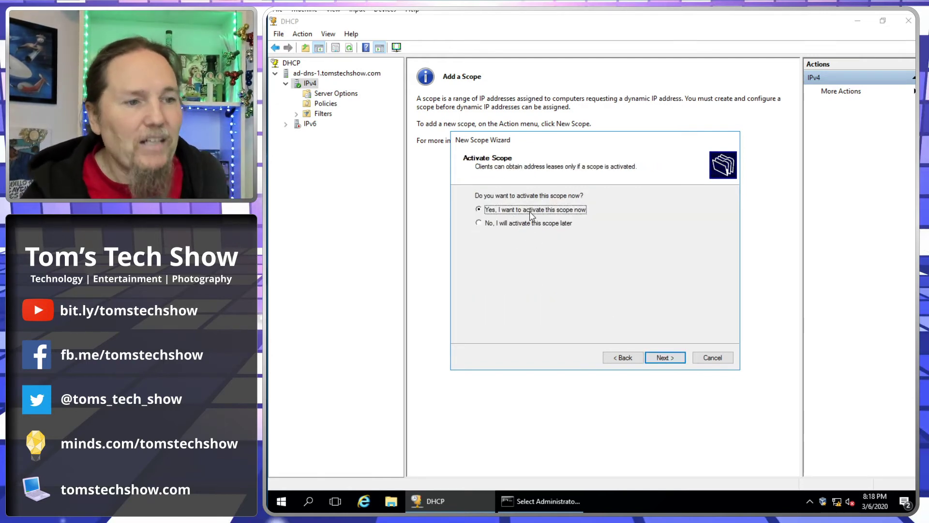
pyautogui.click(670, 357)
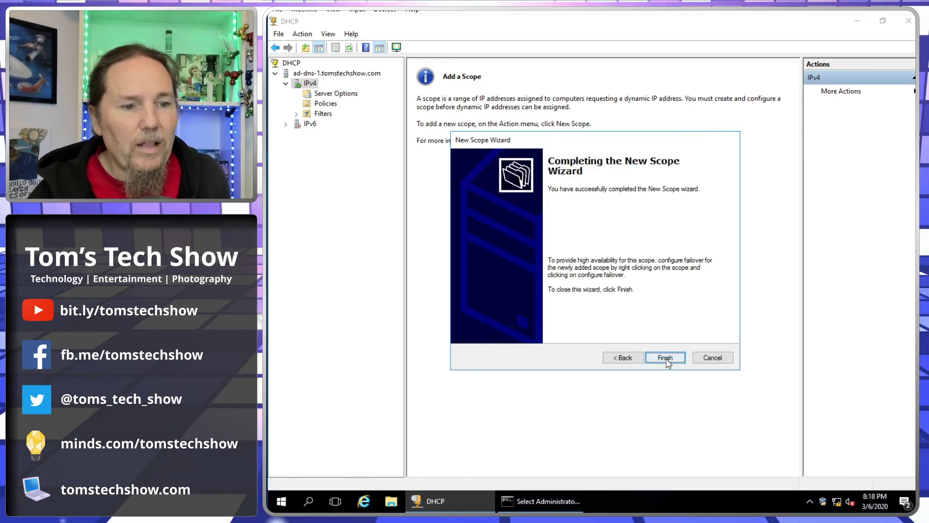
pyautogui.click(666, 358)
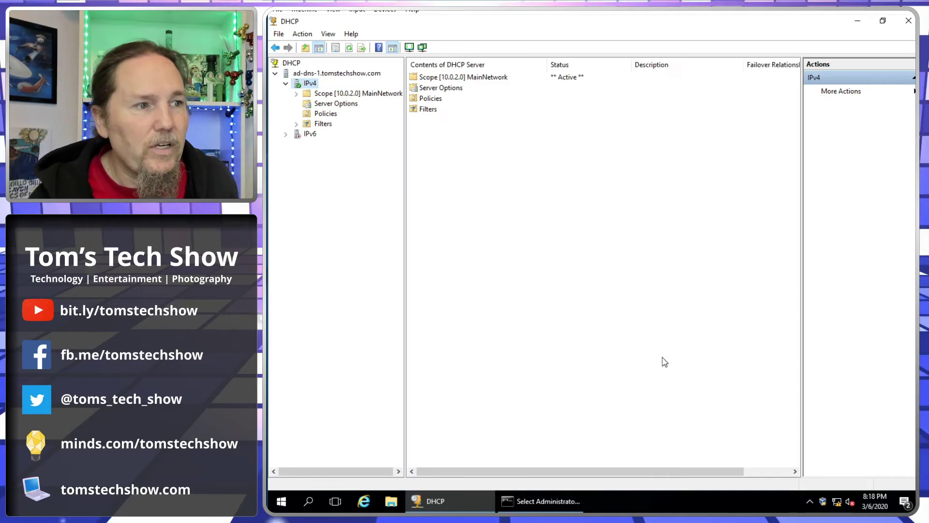
pyautogui.click(298, 94)
# - Review MainNetwork's 10.0.2.100–10.0.2.116 address pool, its empty lease list and its reservations page
pyautogui.moveTo(405, 136); pyautogui.dragTo(425, 136)
pyautogui.click(354, 95)
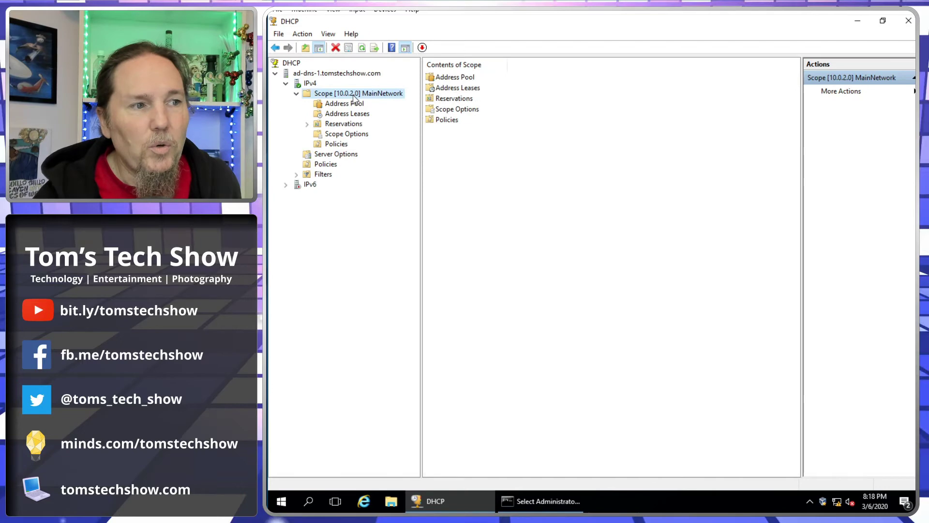
pyautogui.click(352, 104)
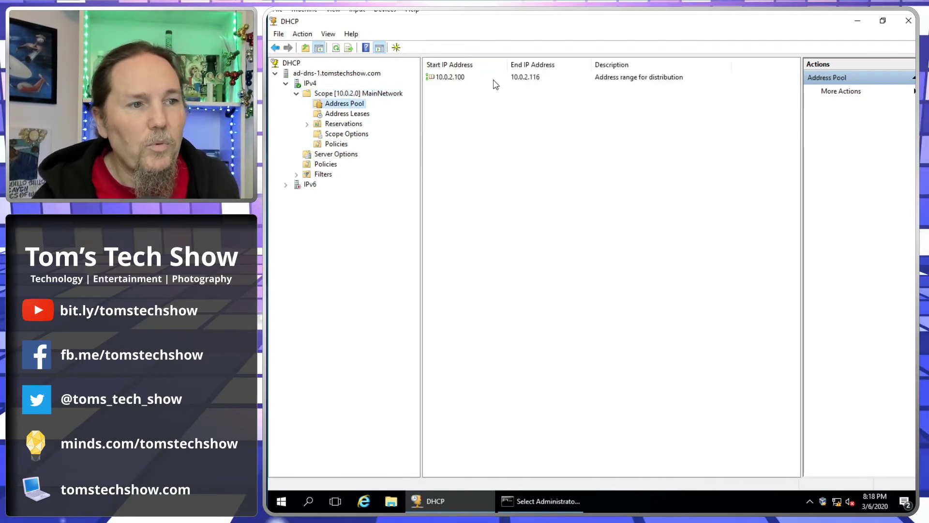
pyautogui.click(349, 115)
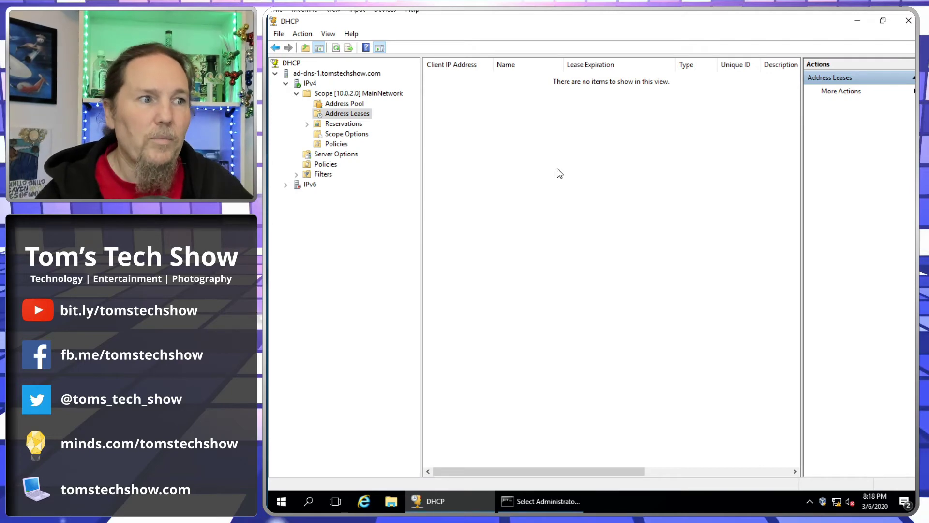
pyautogui.click(339, 127)
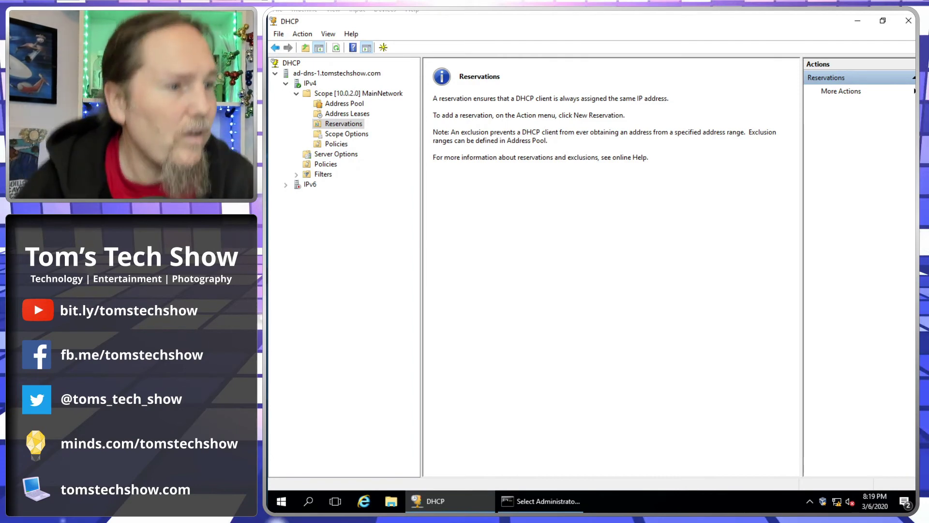
# - Inspect the scope's existing 006 DNS Servers and 015 DNS Domain Name options
pyautogui.click(337, 137)
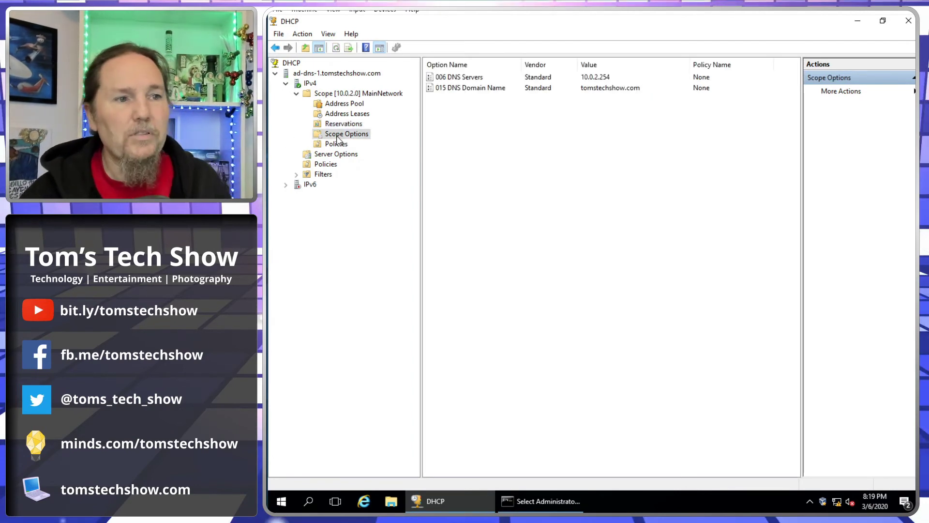
pyautogui.click(484, 79)
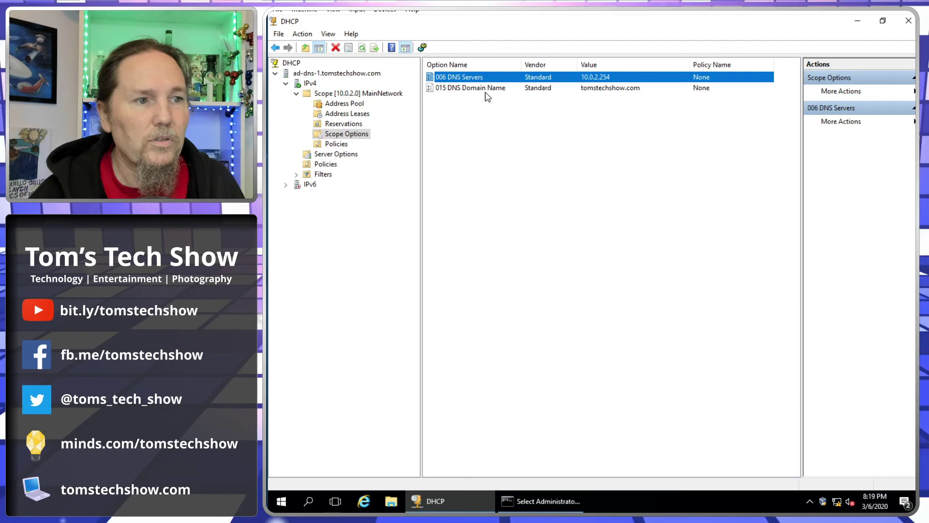
pyautogui.click(487, 92)
pyautogui.rightClick(508, 137)
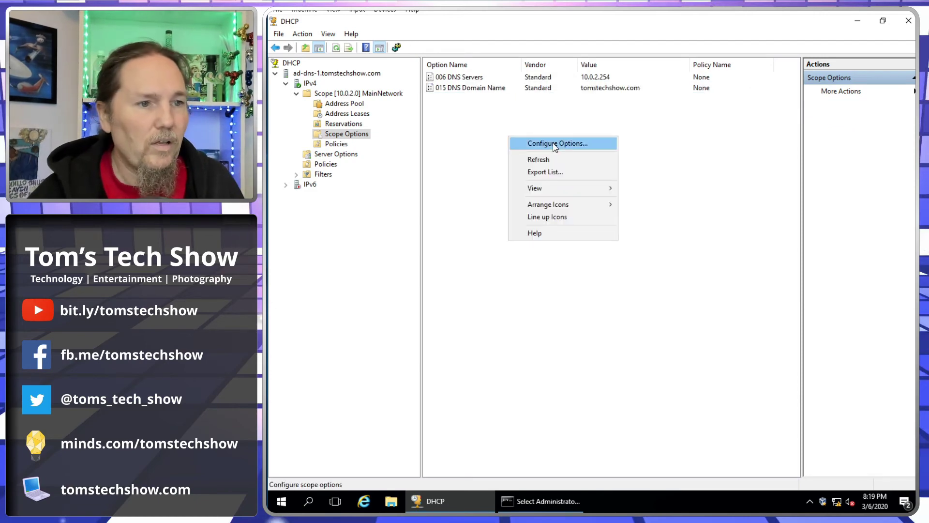
pyautogui.click(494, 124)
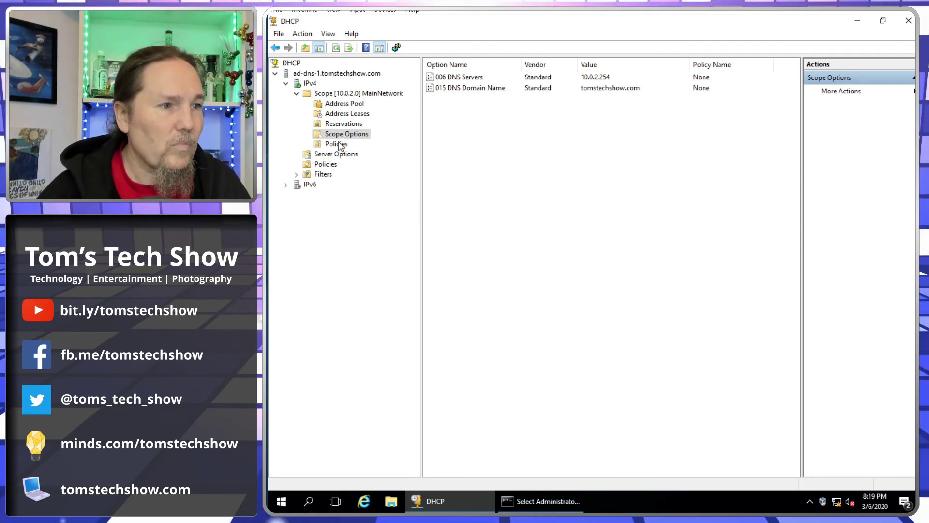
pyautogui.click(346, 125)
pyautogui.click(351, 135)
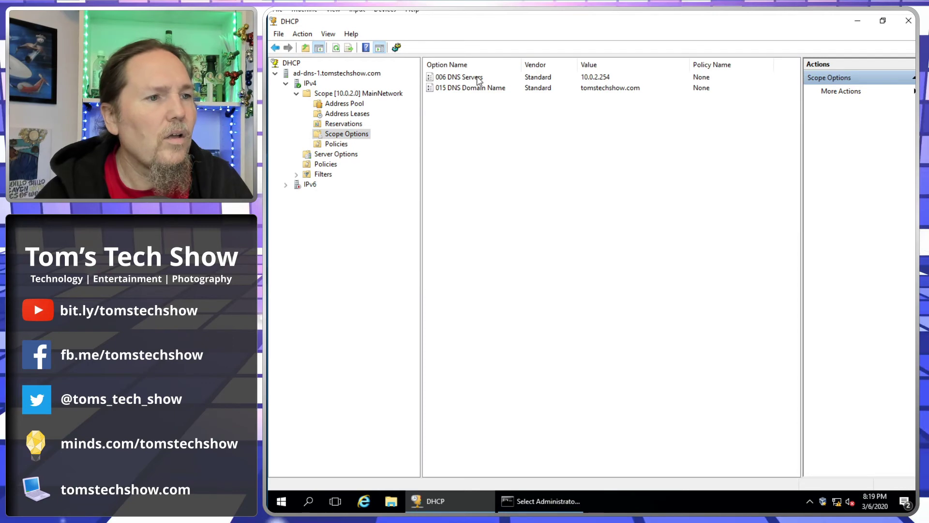
# - Add scope option 003 Router with address 10.0.2.2 and apply it
pyautogui.rightClick(481, 113)
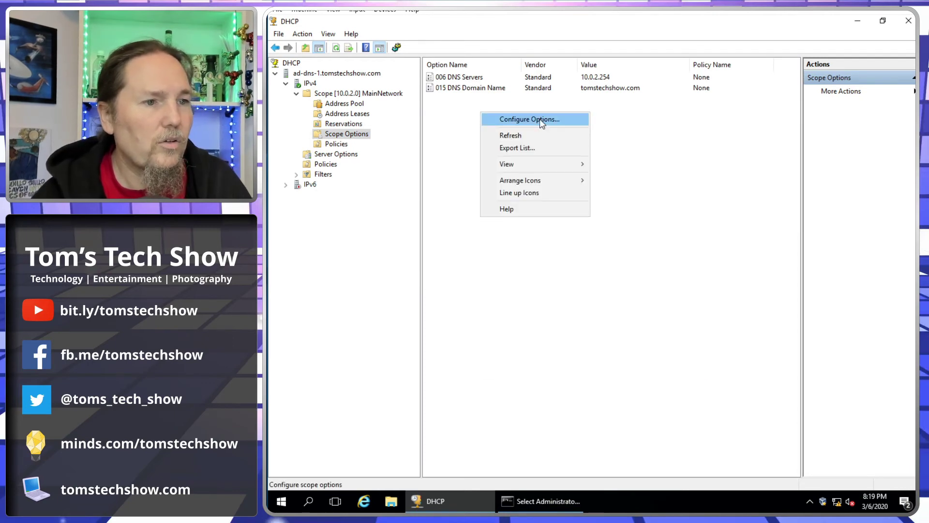
pyautogui.click(542, 121)
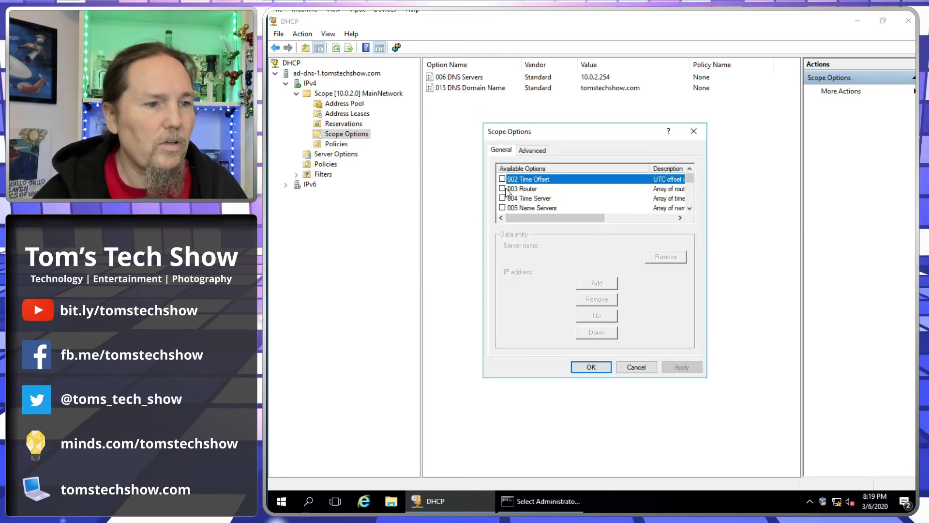
pyautogui.click(503, 188)
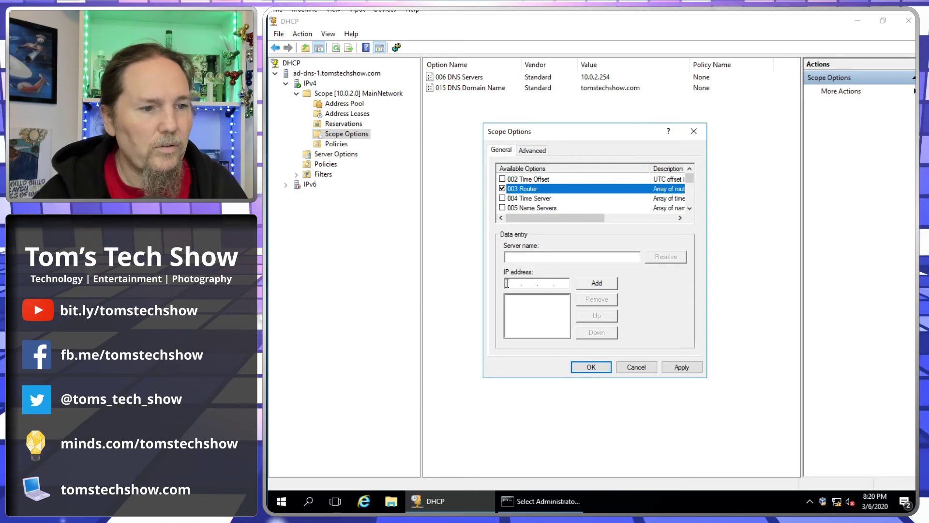
pyautogui.click(514, 282)
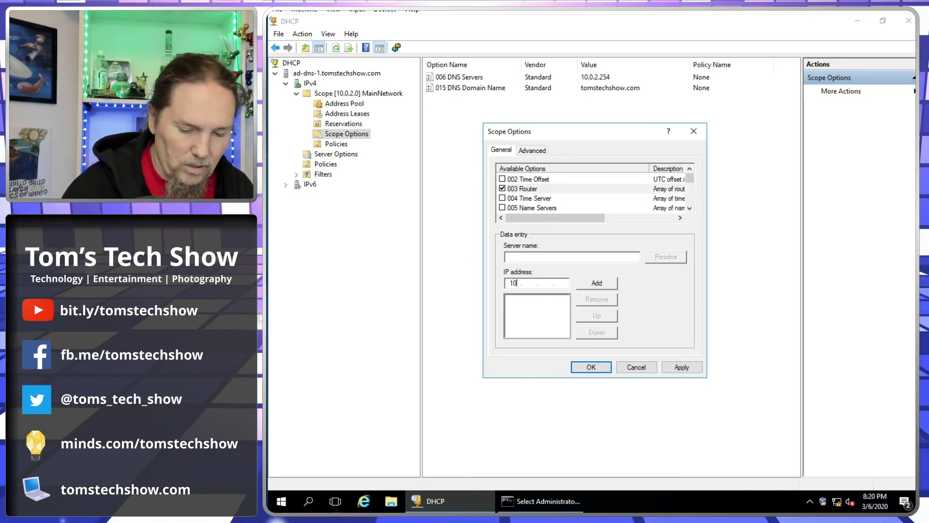
pyautogui.write('10.0.2')
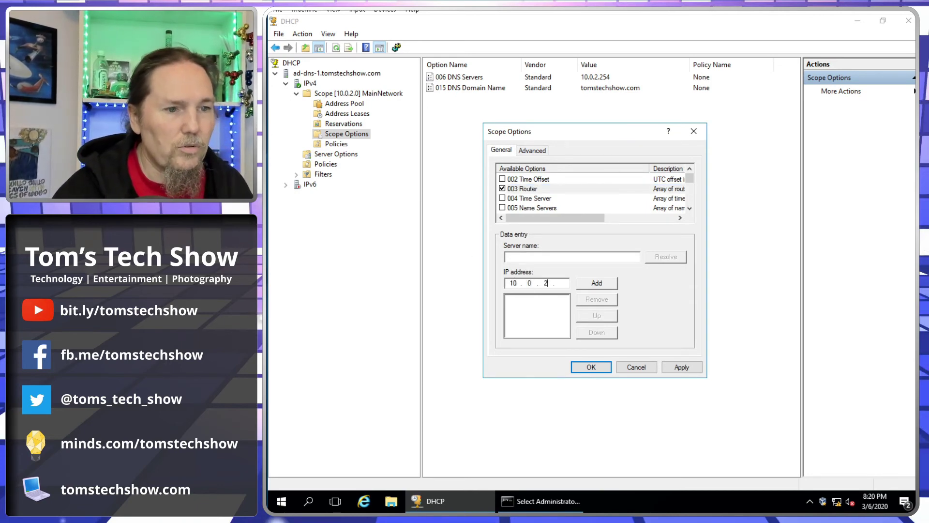
pyautogui.write('.2')
pyautogui.click(603, 284)
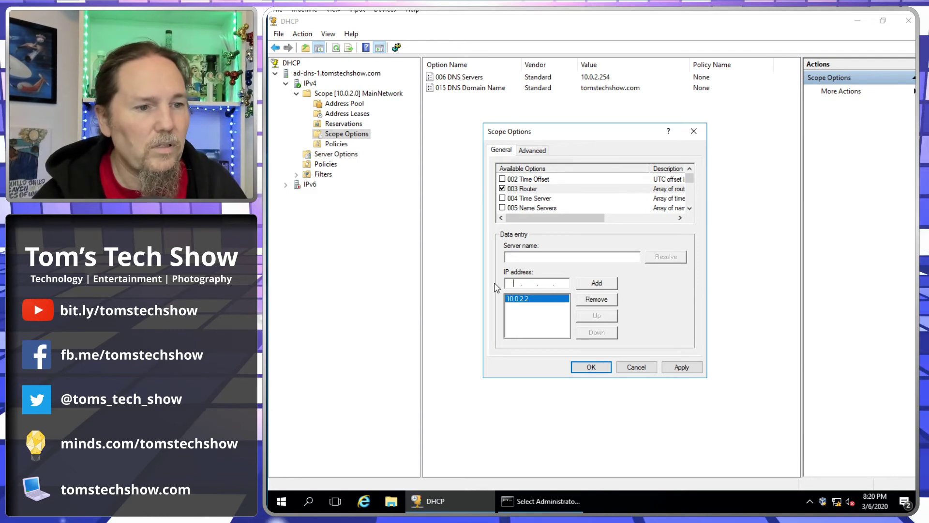
pyautogui.click(682, 367)
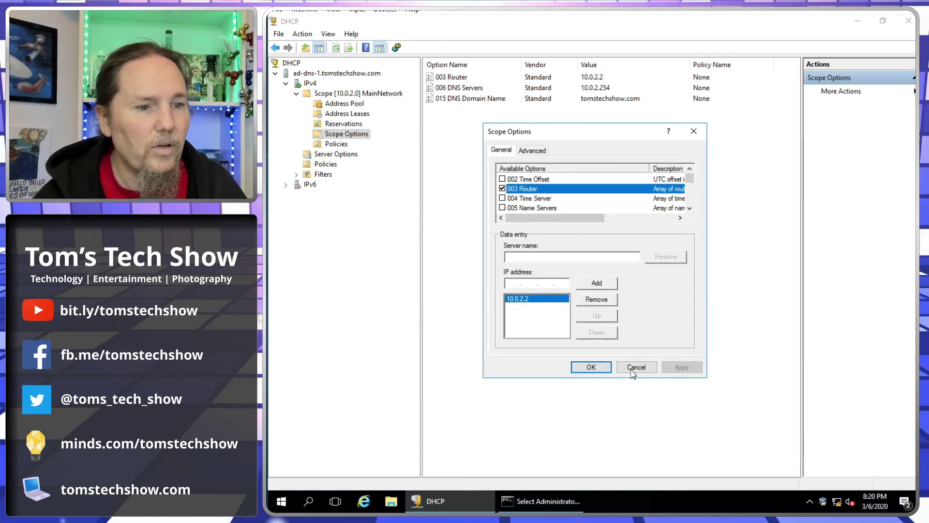
pyautogui.click(590, 366)
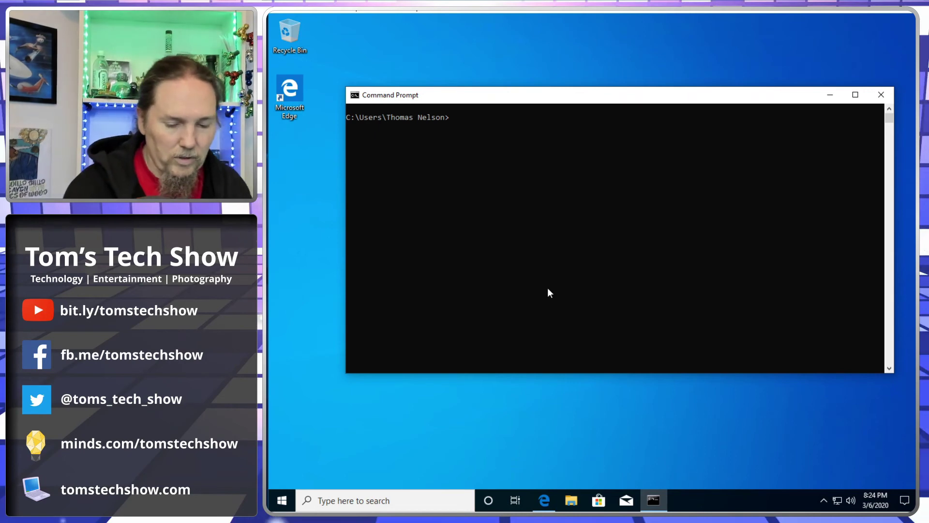
# - Renew the client's lease with ipconfig /renew to obtain 10.0.2.100 via gateway 10.0.2.2
pyautogui.write('config /renew')
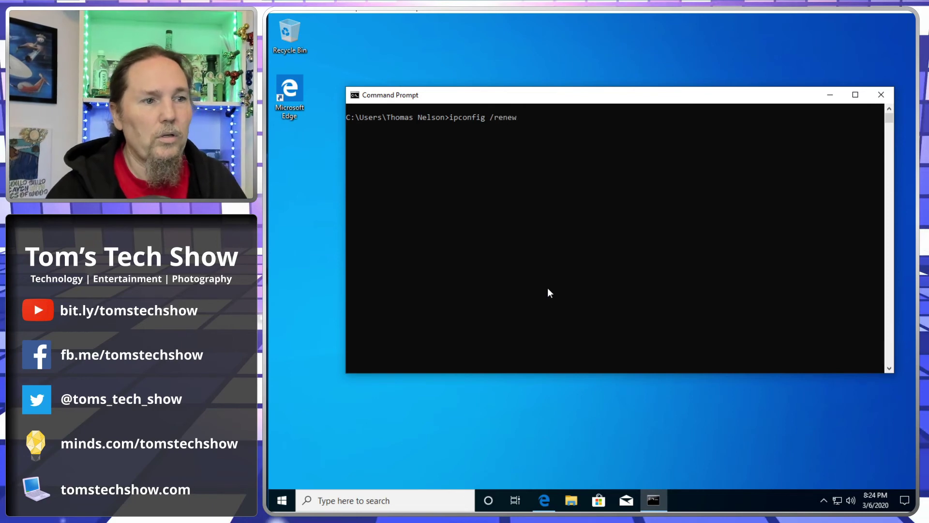
pyautogui.press('Return')
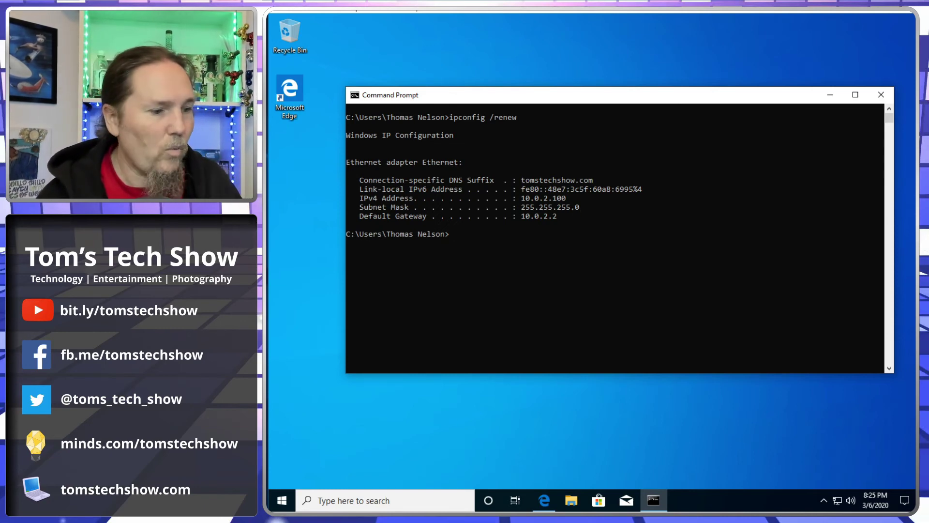
pyautogui.click(387, 521)
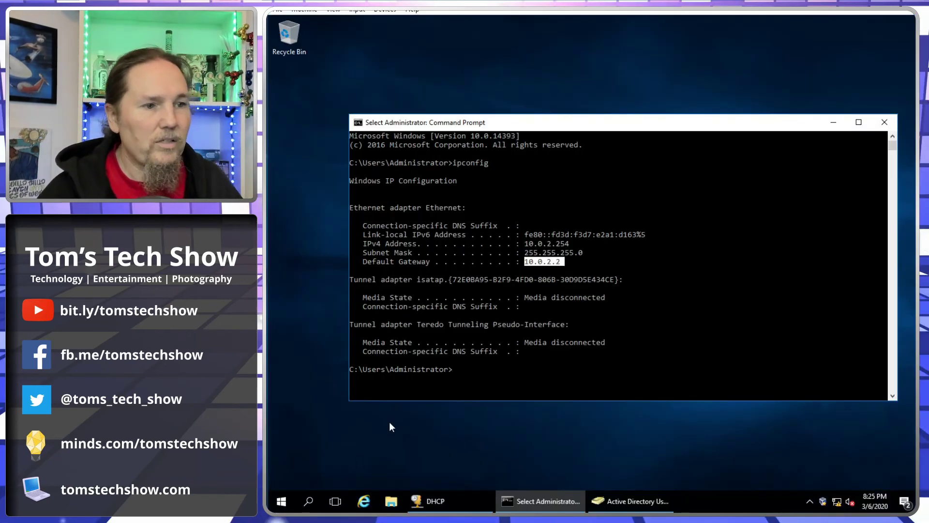
# - Refresh the DHCP address leases and select the client's 10.0.2.100 lease
pyautogui.click(833, 122)
pyautogui.click(428, 501)
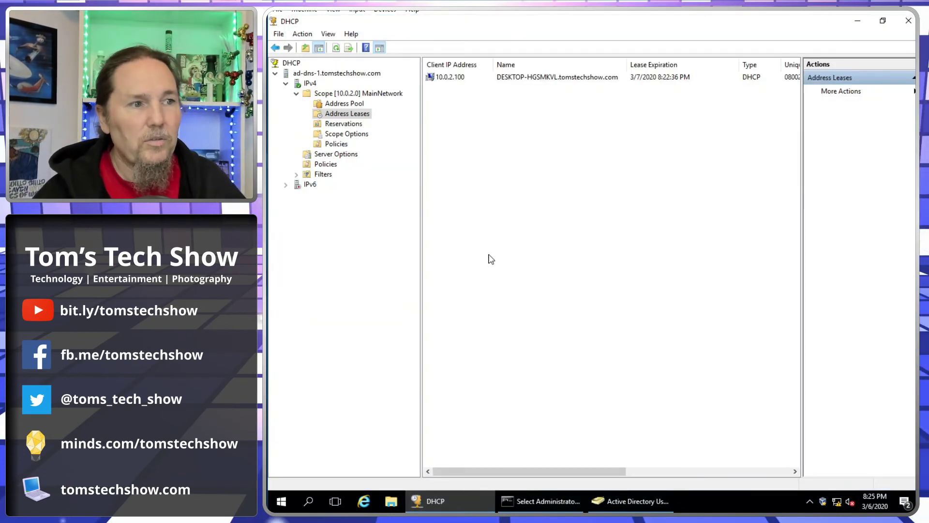
pyautogui.click(336, 47)
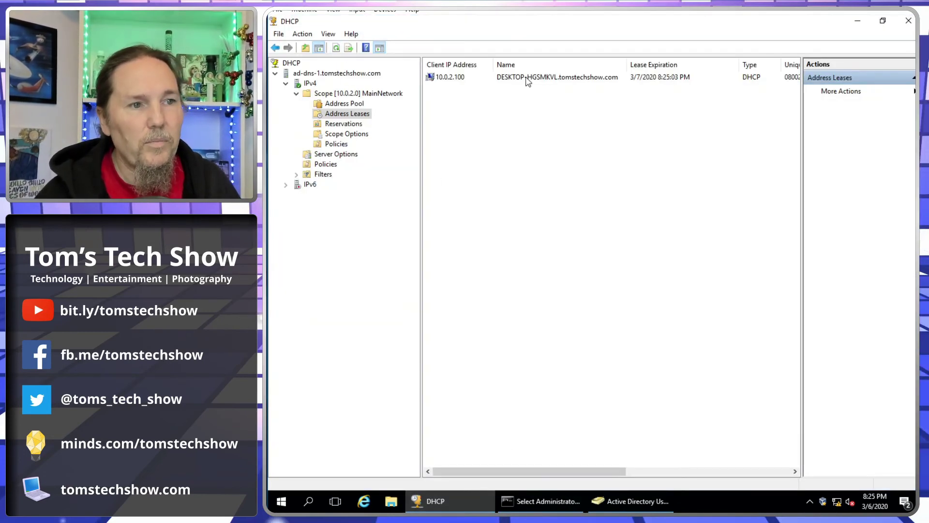
pyautogui.click(528, 81)
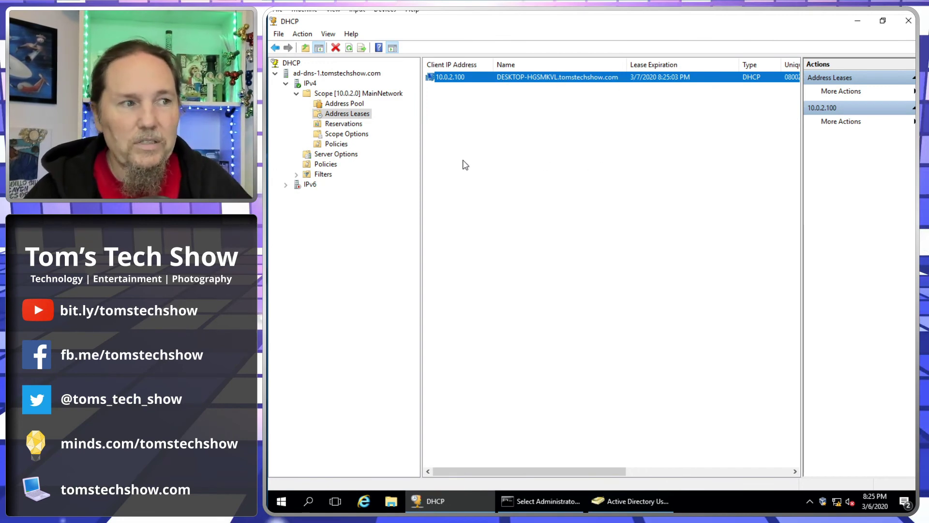
# - Recheck the scope's 015 DNS Domain Name option, then bring up the client's web browser
pyautogui.click(346, 136)
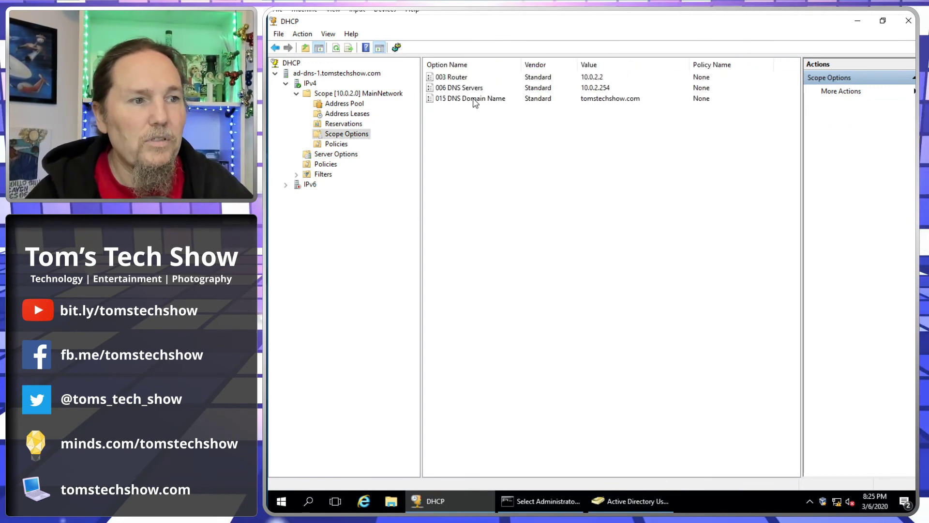
pyautogui.click(474, 99)
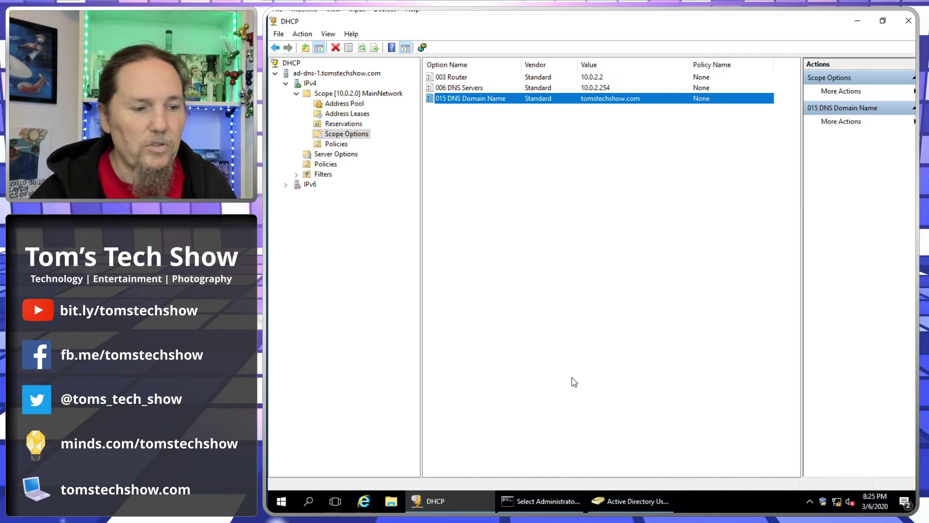
pyautogui.hotkey('alt', 'Tab')
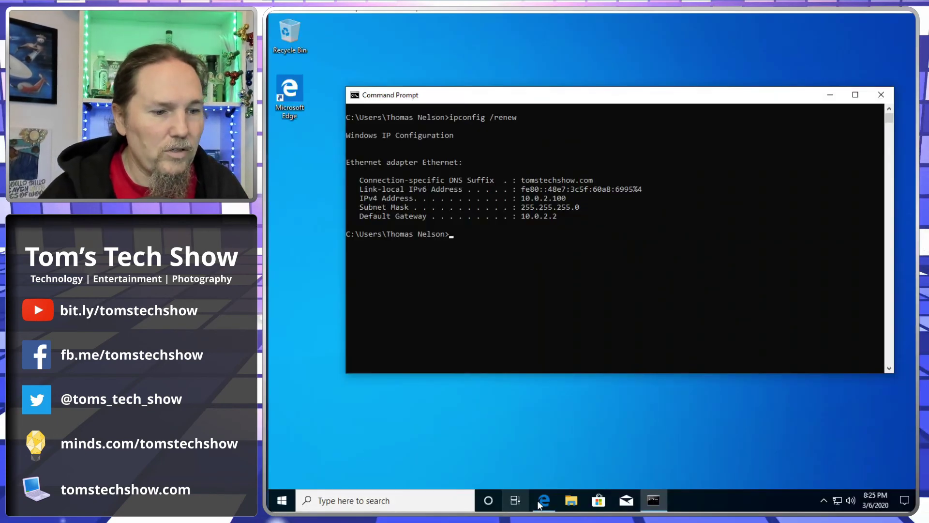
pyautogui.click(544, 500)
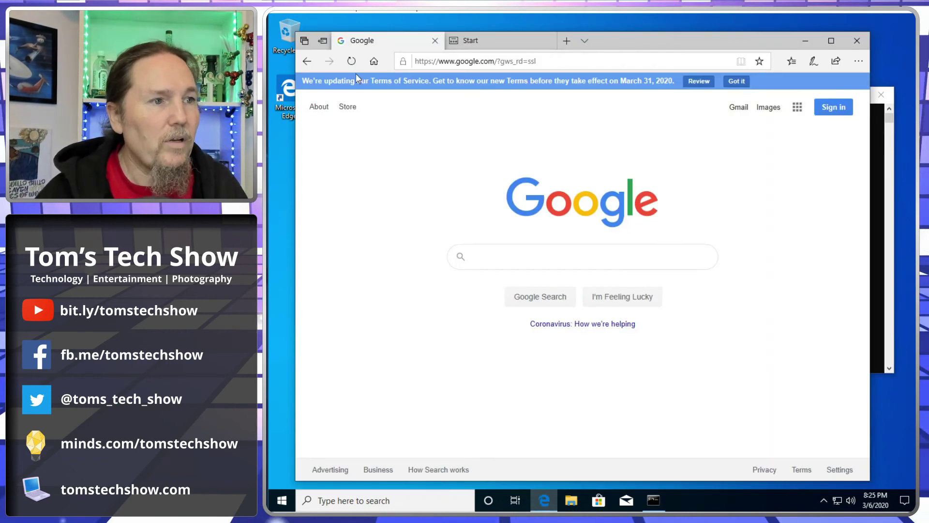
# - Dismiss the Terms of Service notice on Google's homepage and minimize Edge
pyautogui.click(736, 81)
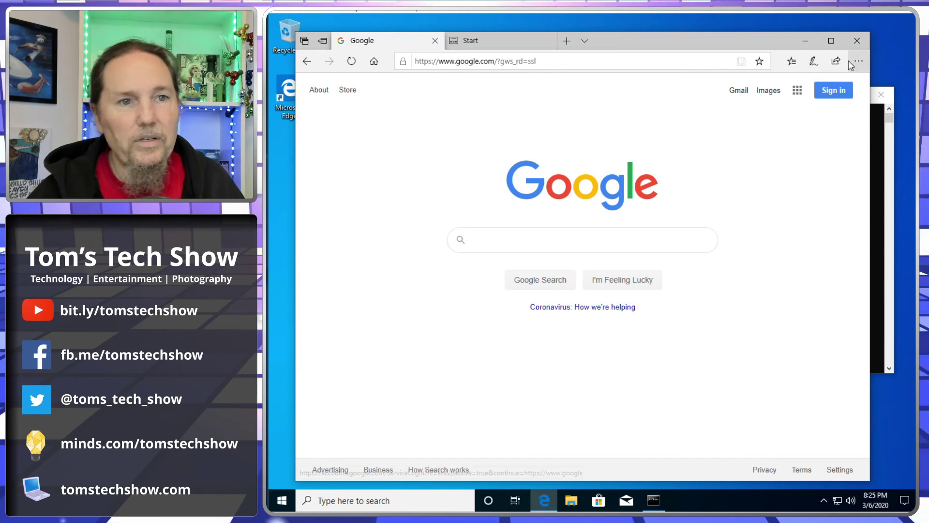
pyautogui.click(804, 42)
# - Minimize the client's Command Prompt window
pyautogui.click(827, 94)
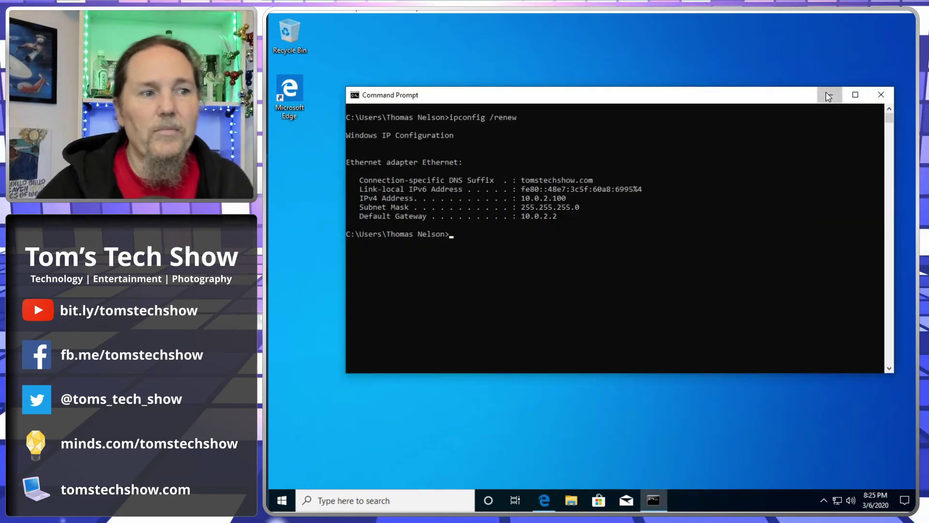